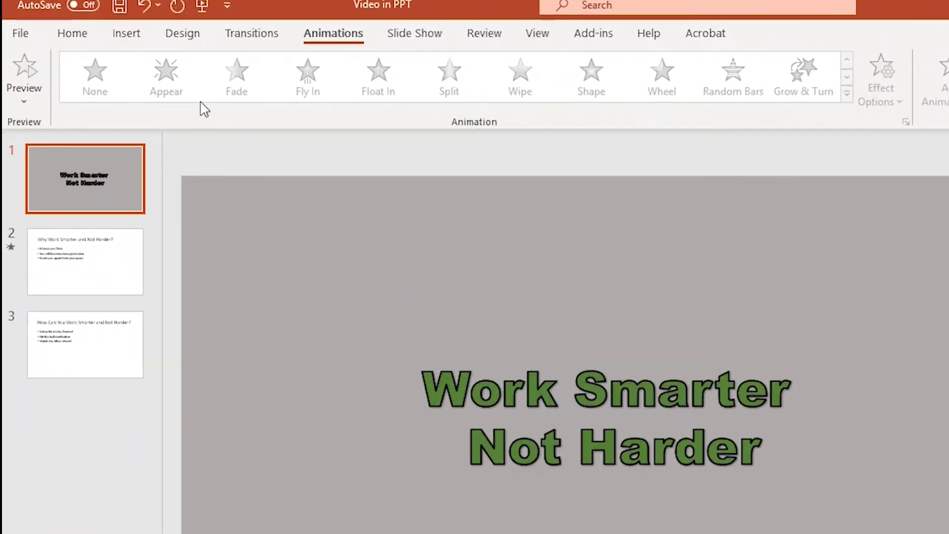
Insert the Background Music audio file on the title slide and drag its icon toward the lower right.
{"action": "left_click", "coordinate": [136, 34]}
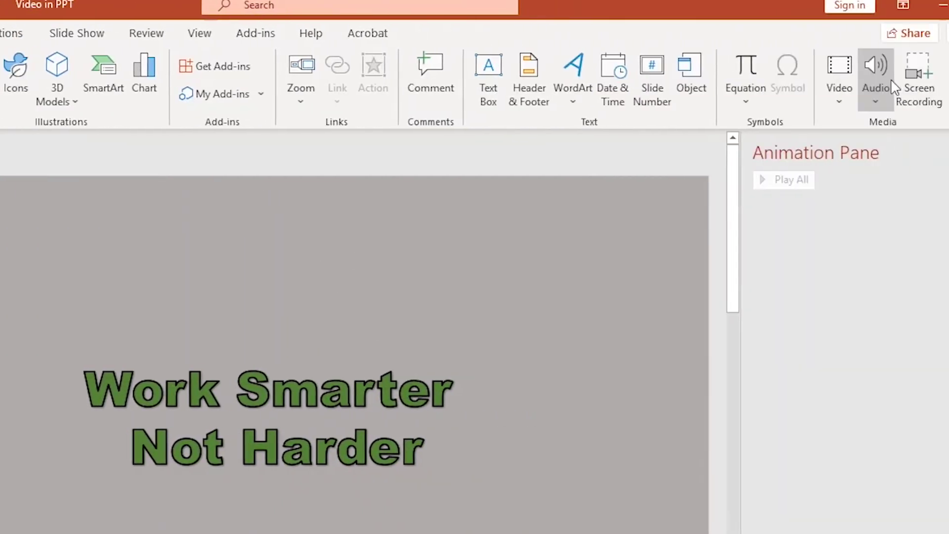
{"action": "left_click", "coordinate": [782, 103]}
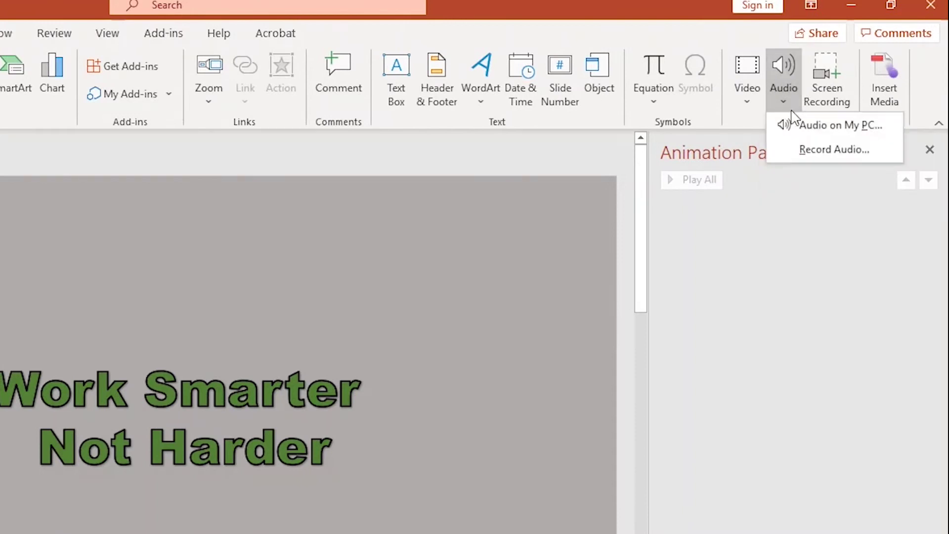
{"action": "left_click", "coordinate": [831, 130]}
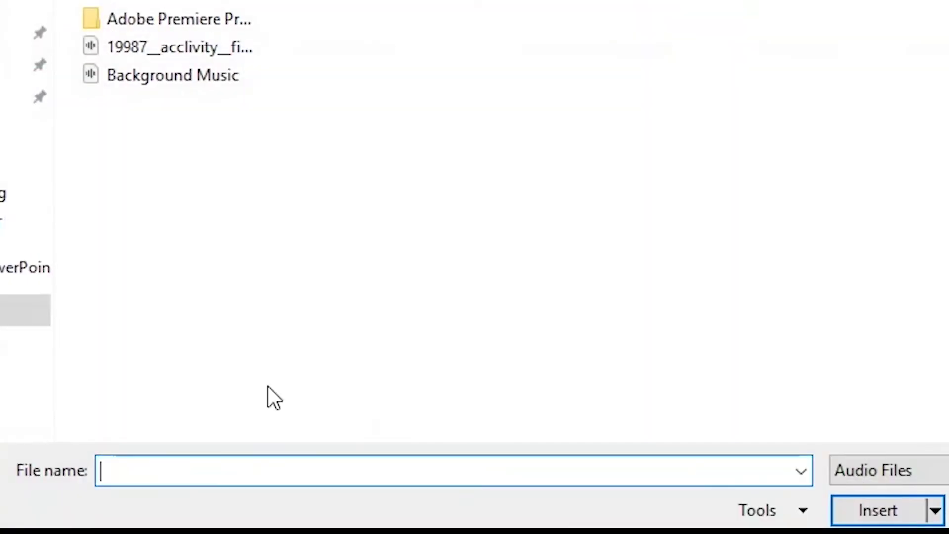
{"action": "left_click", "coordinate": [157, 84]}
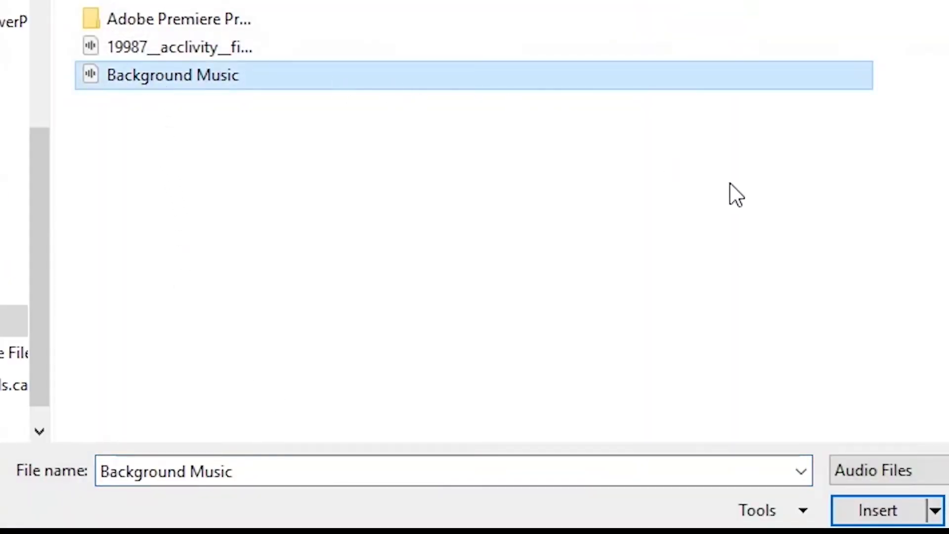
{"action": "left_click", "coordinate": [886, 511]}
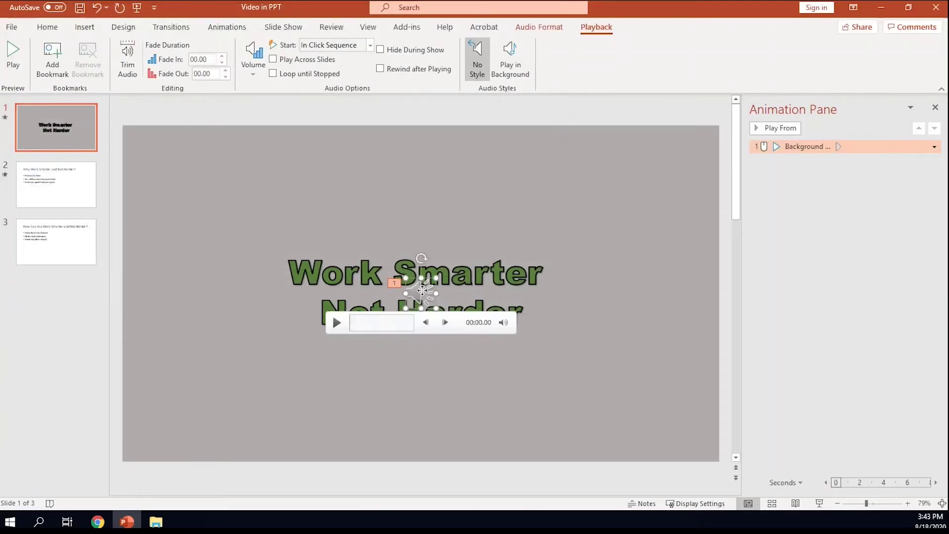
{"action": "left_click_drag", "start_coordinate": [431, 298], "coordinate": [625, 407]}
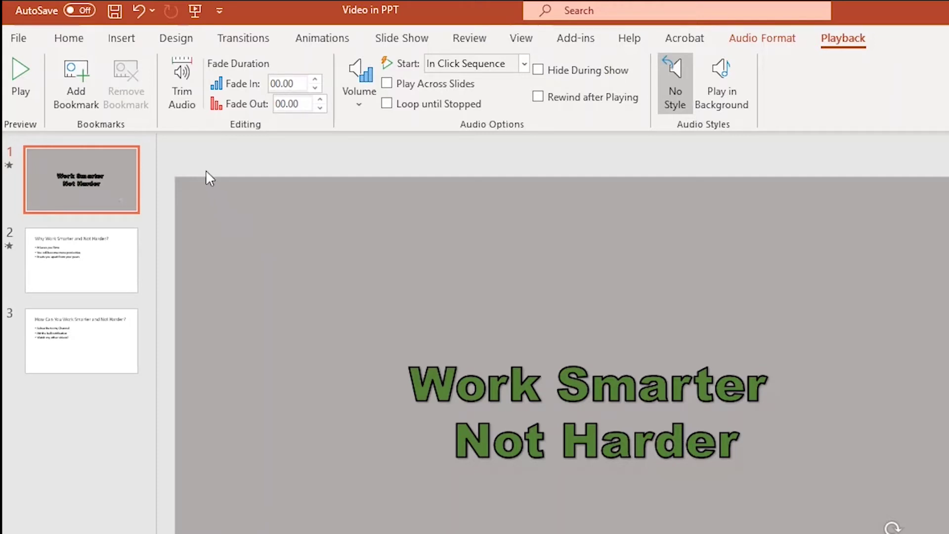
Open the Trim Audio settings for the Background Music clip.
{"action": "left_click", "coordinate": [182, 97]}
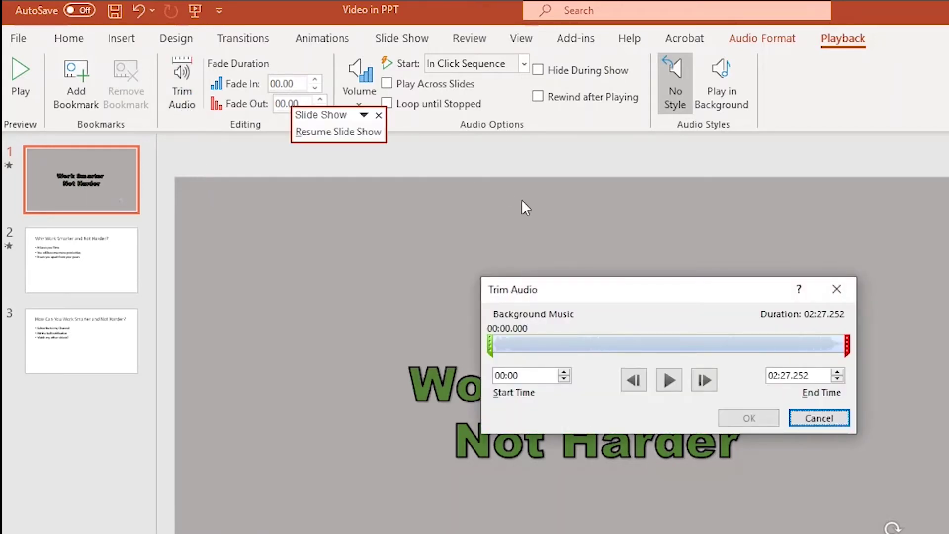
{"action": "mouse_move", "coordinate": [489, 345]}
{"action": "left_mouse_down"}
{"action": "mouse_move", "coordinate": [519, 345]}
{"action": "mouse_move", "coordinate": [488, 345]}
{"action": "left_mouse_up"}
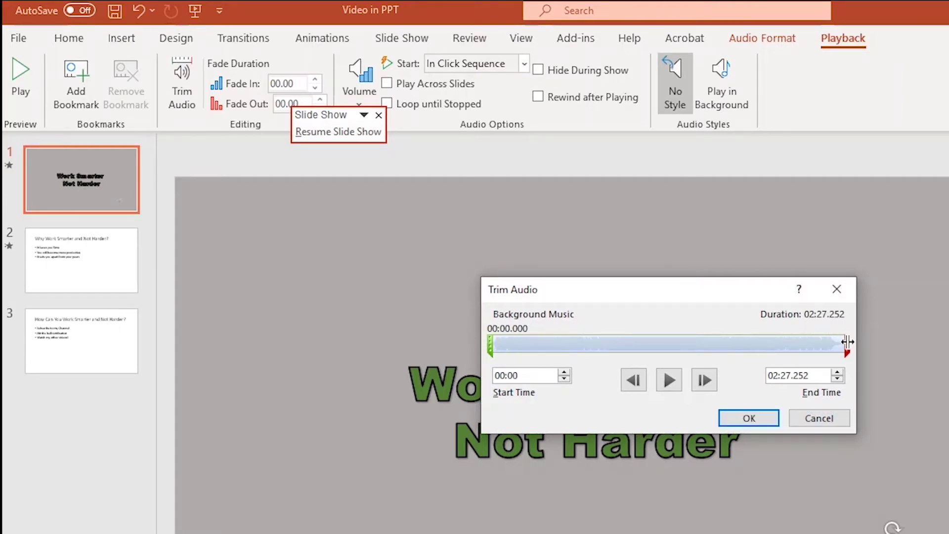
{"action": "mouse_move", "coordinate": [846, 343]}
{"action": "left_mouse_down"}
{"action": "mouse_move", "coordinate": [778, 345]}
{"action": "mouse_move", "coordinate": [861, 339]}
{"action": "mouse_move", "coordinate": [806, 340]}
{"action": "mouse_move", "coordinate": [848, 342]}
{"action": "left_mouse_up"}
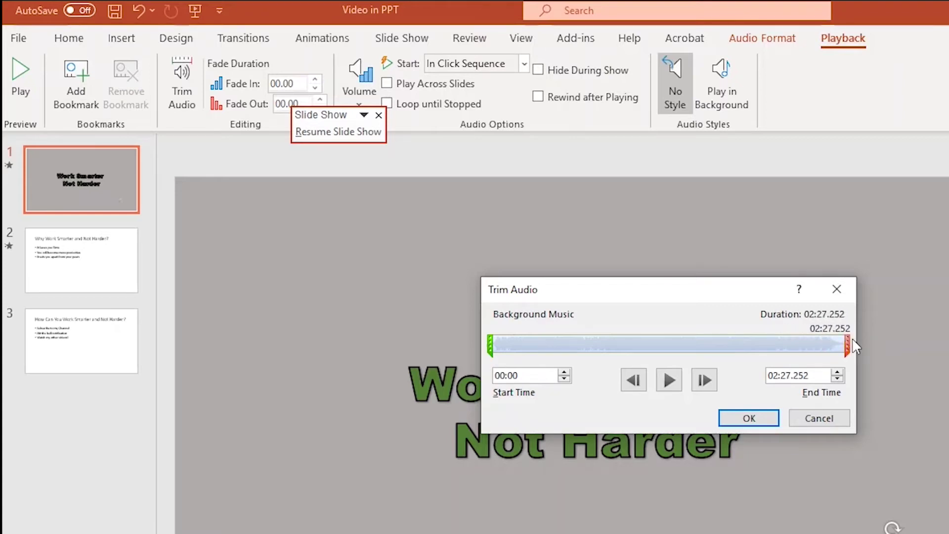
{"action": "left_click", "coordinate": [749, 419]}
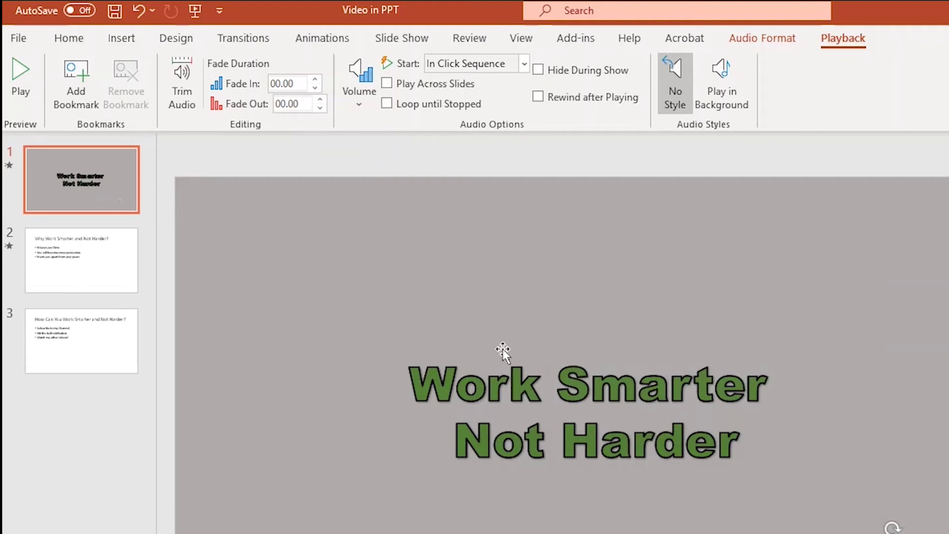
Set the music's Fade In duration to 05.00 seconds, leaving Fade Out at 00.00.
{"action": "left_click", "coordinate": [277, 82]}
{"action": "left_click", "coordinate": [279, 85]}
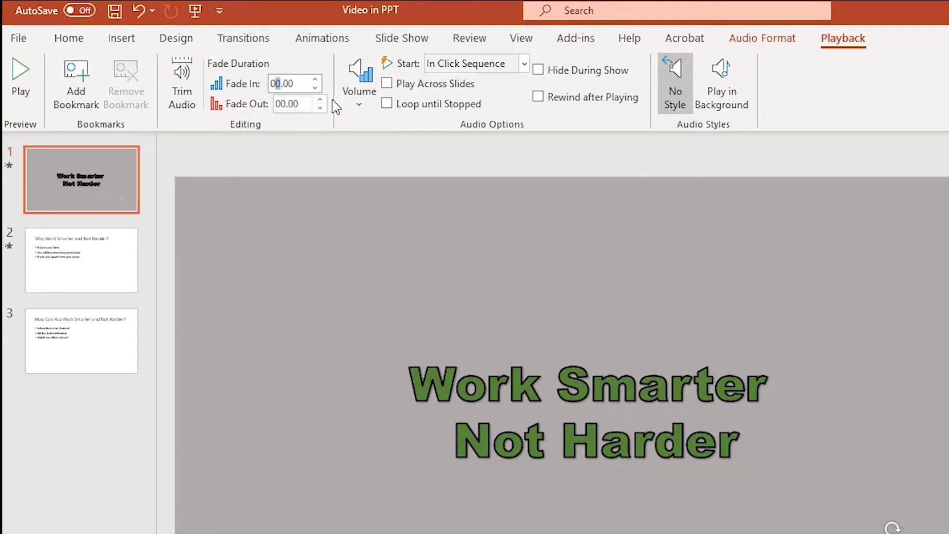
{"action": "type", "text": "5"}
{"action": "key", "text": "Tab"}
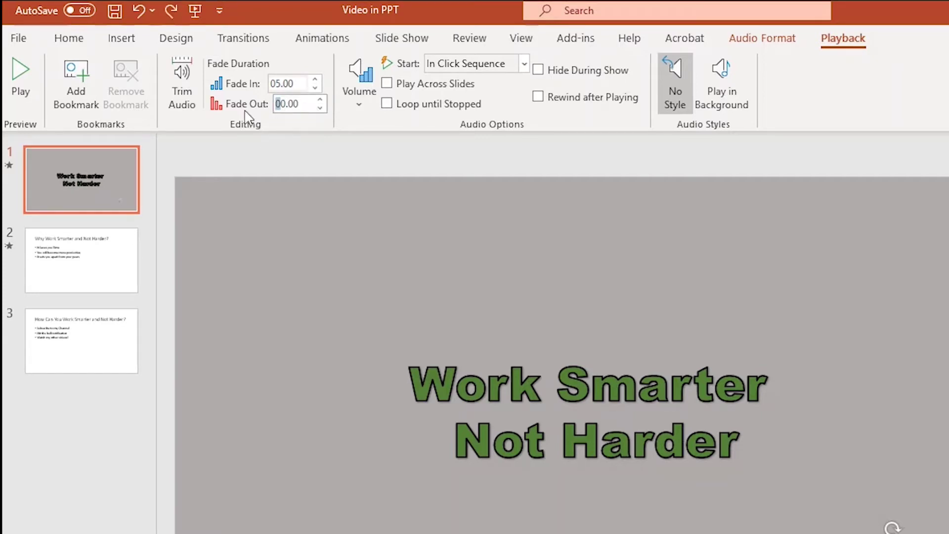
{"action": "type", "text": "10"}
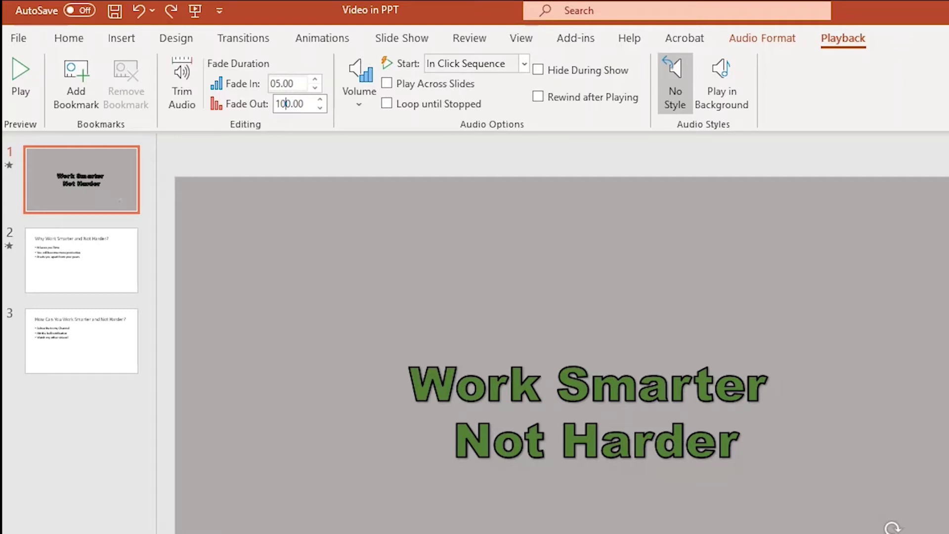
{"action": "key", "text": "Return"}
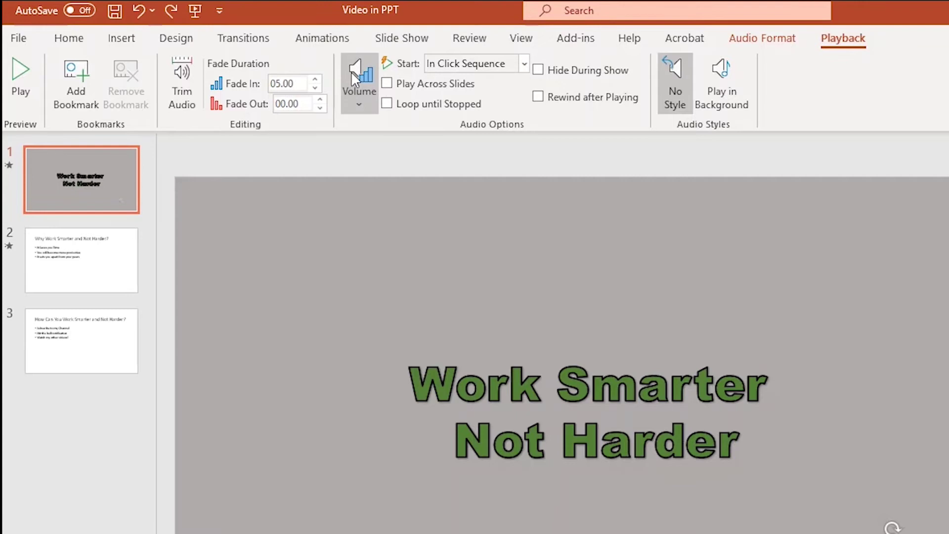
Set the music volume to Low and enable Play Across Slides, Loop until Stopped and Hide During Show.
{"action": "left_click", "coordinate": [351, 71]}
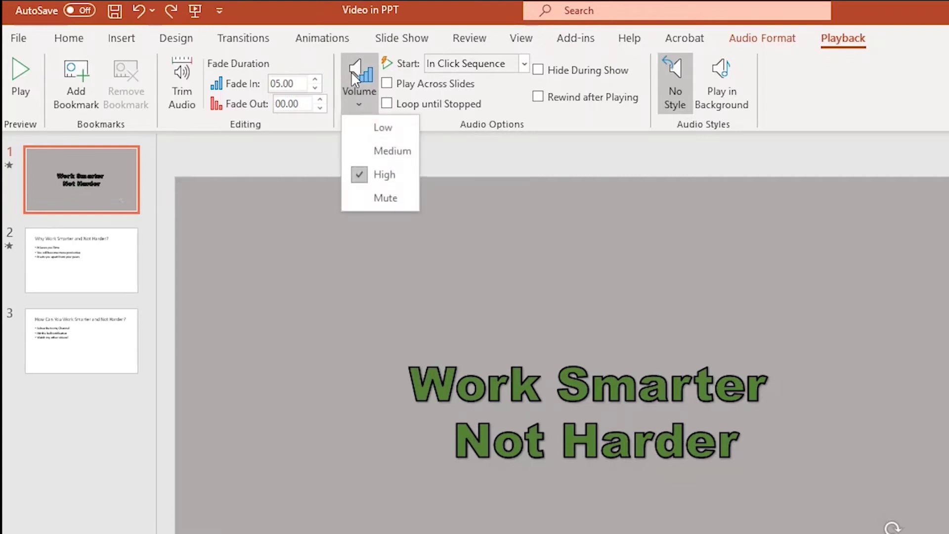
{"action": "left_click", "coordinate": [382, 127]}
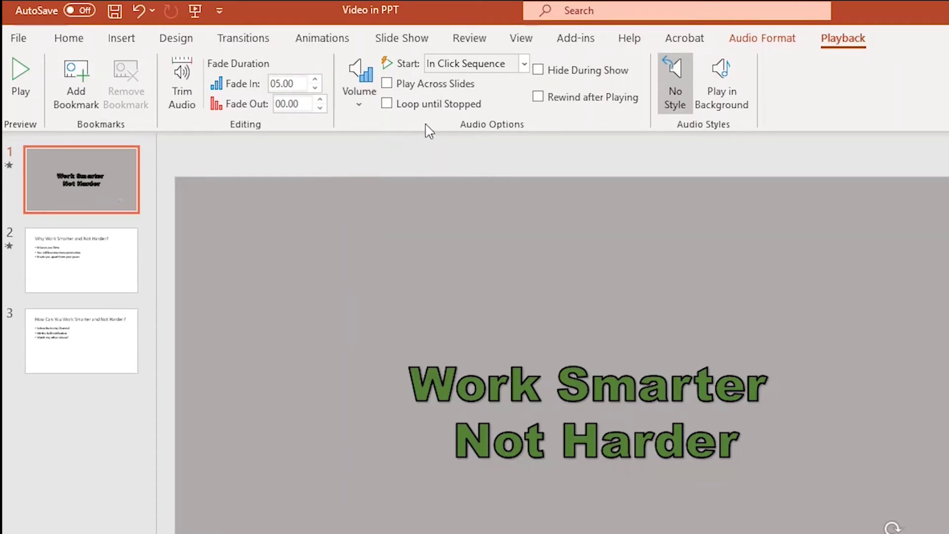
{"action": "left_click", "coordinate": [48, 190]}
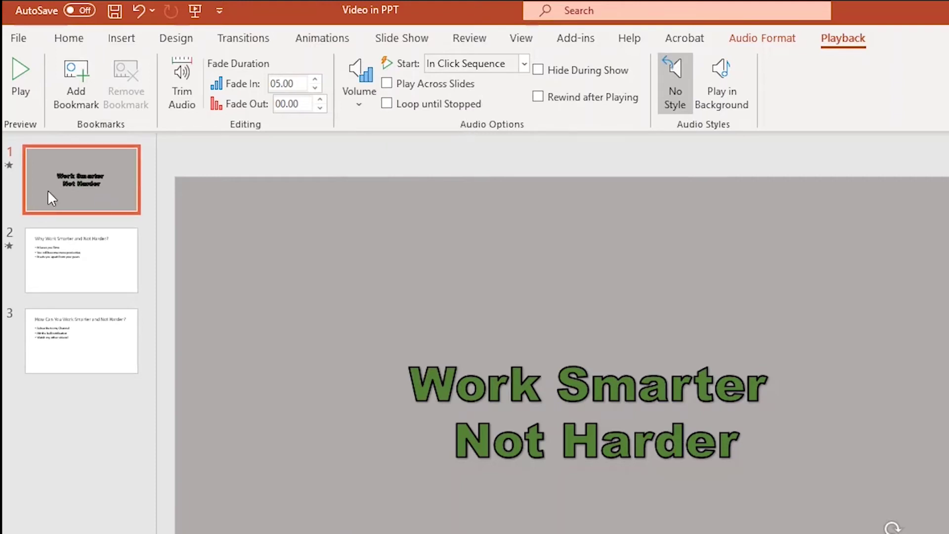
{"action": "left_click", "coordinate": [387, 83]}
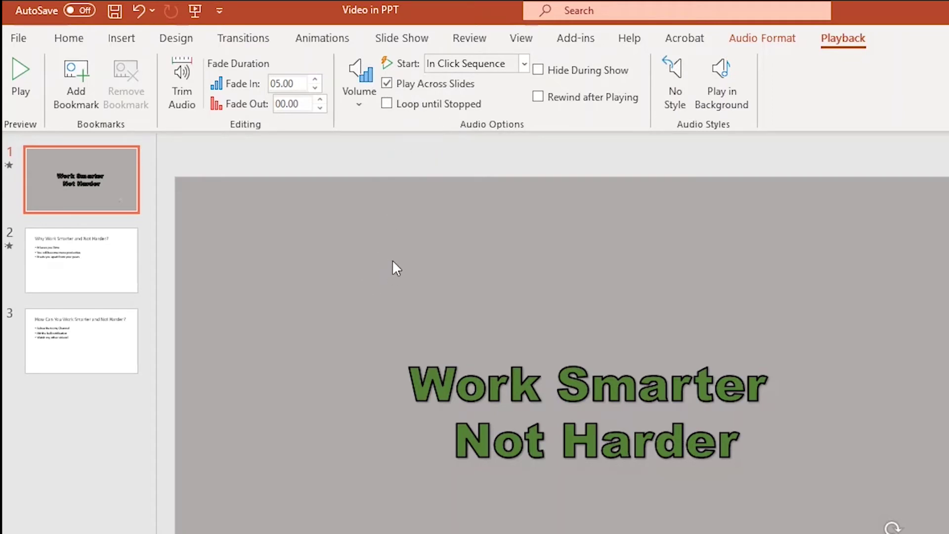
{"action": "left_click", "coordinate": [389, 105]}
{"action": "left_click", "coordinate": [546, 72]}
{"action": "left_click", "coordinate": [524, 65]}
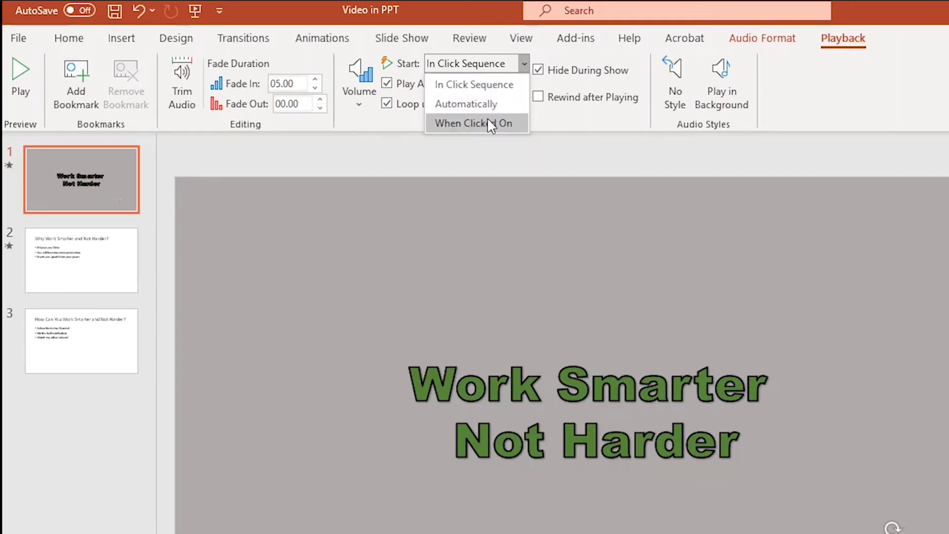
Set the music to start Automatically and switch to slide 2.
{"action": "left_click", "coordinate": [492, 104]}
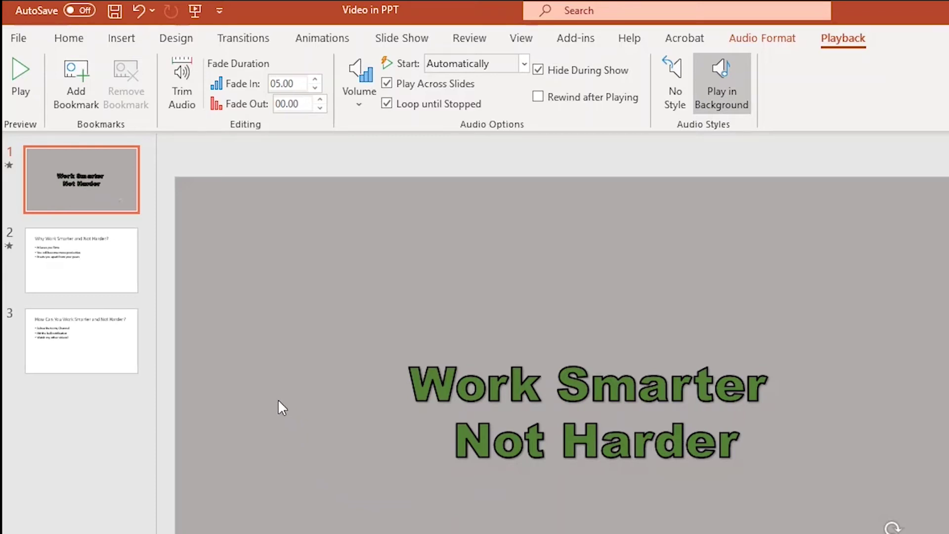
{"action": "left_click", "coordinate": [100, 261]}
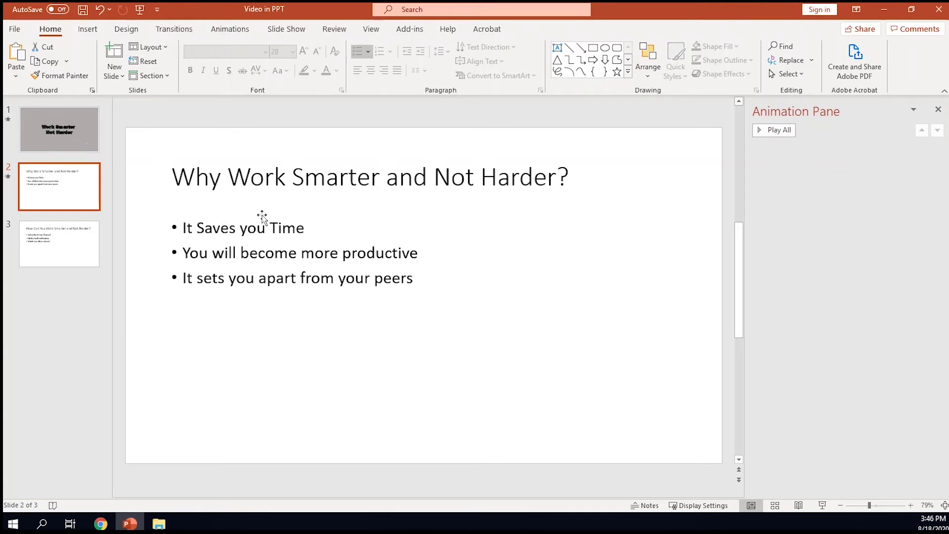
Apply the Fade entrance animation to the bullet text box on slide 2.
{"action": "left_click", "coordinate": [284, 230]}
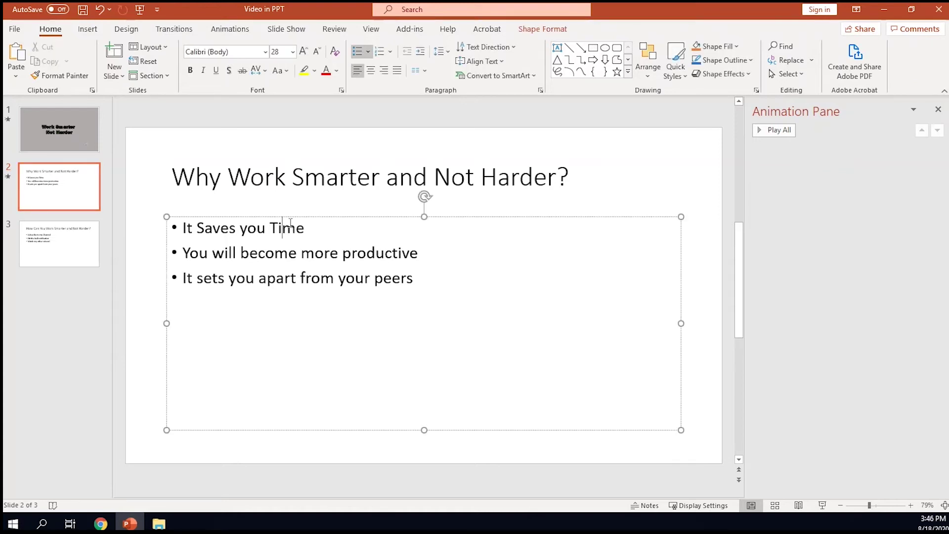
{"action": "left_click", "coordinate": [289, 215]}
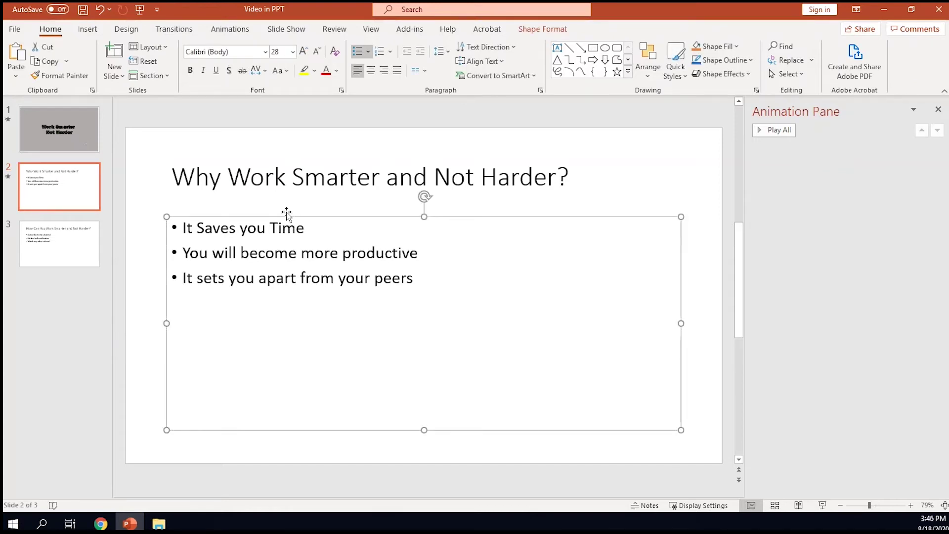
{"action": "left_click", "coordinate": [230, 29]}
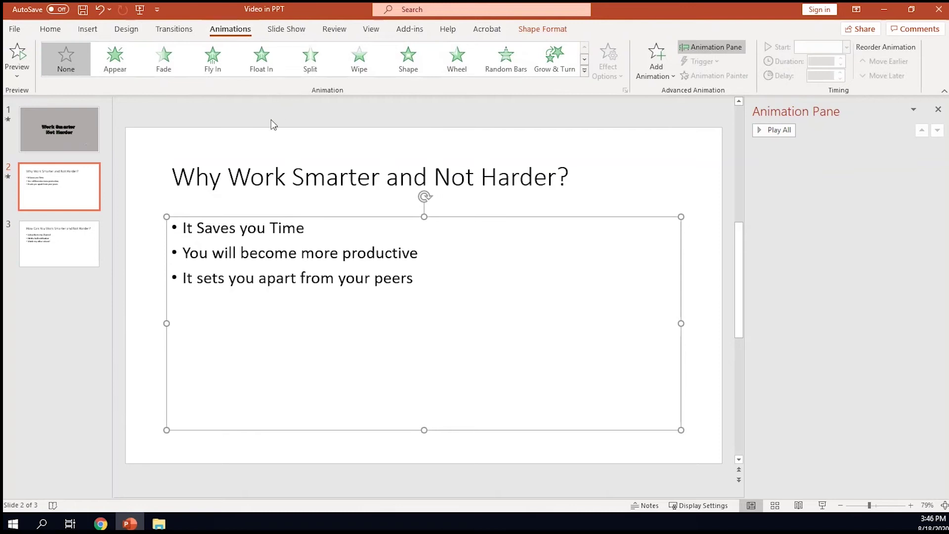
{"action": "left_click", "coordinate": [171, 58]}
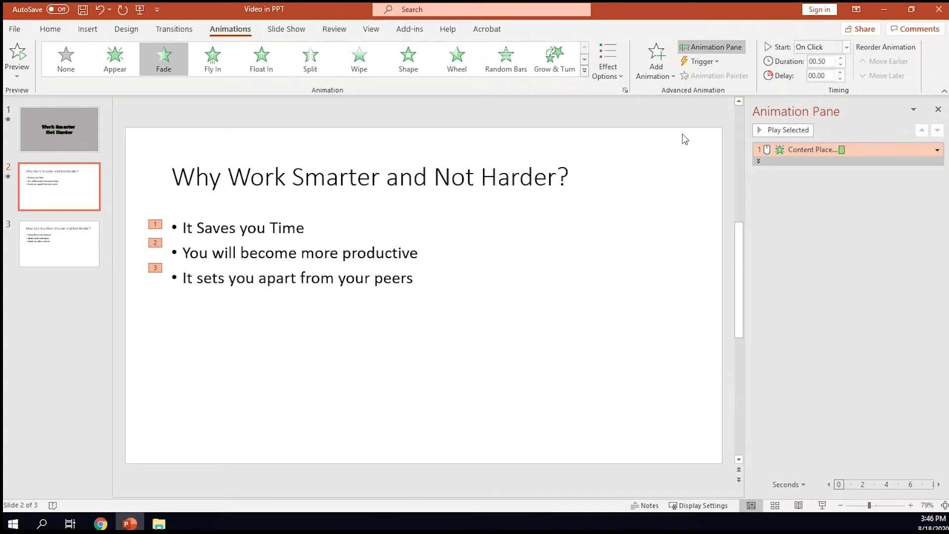
Expand the Animation Pane into per-bullet entries and set the third bullet to Start With Previous.
{"action": "left_click", "coordinate": [710, 47]}
{"action": "left_click", "coordinate": [724, 47]}
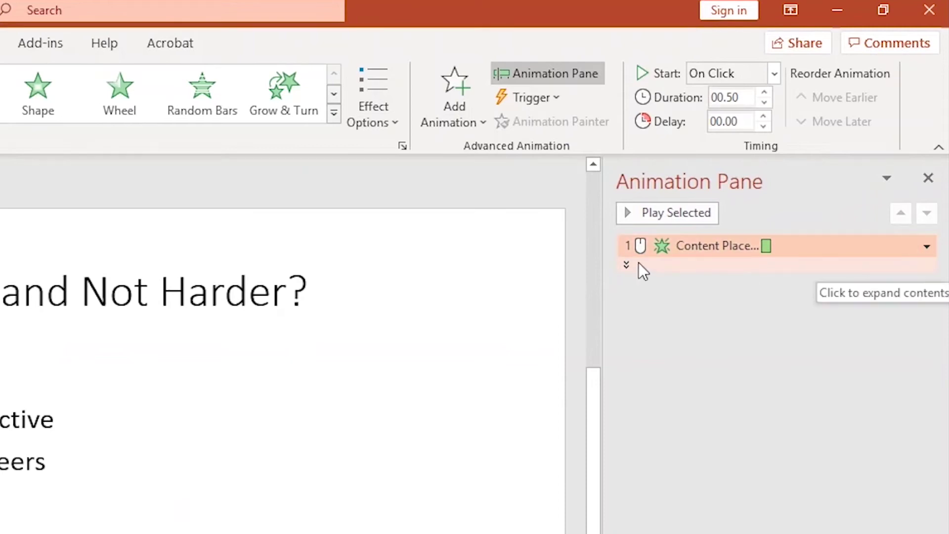
{"action": "left_click", "coordinate": [628, 265]}
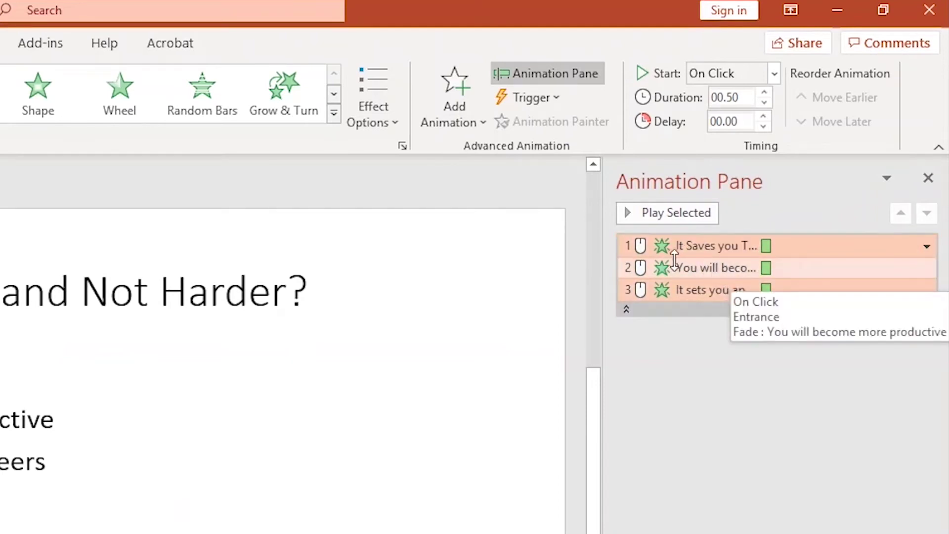
{"action": "left_click", "coordinate": [927, 246]}
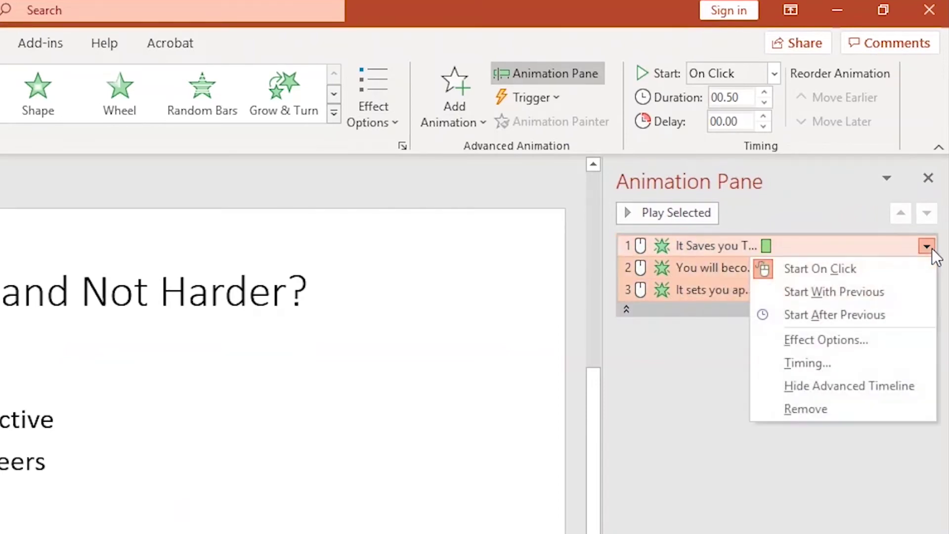
{"action": "left_click", "coordinate": [887, 242]}
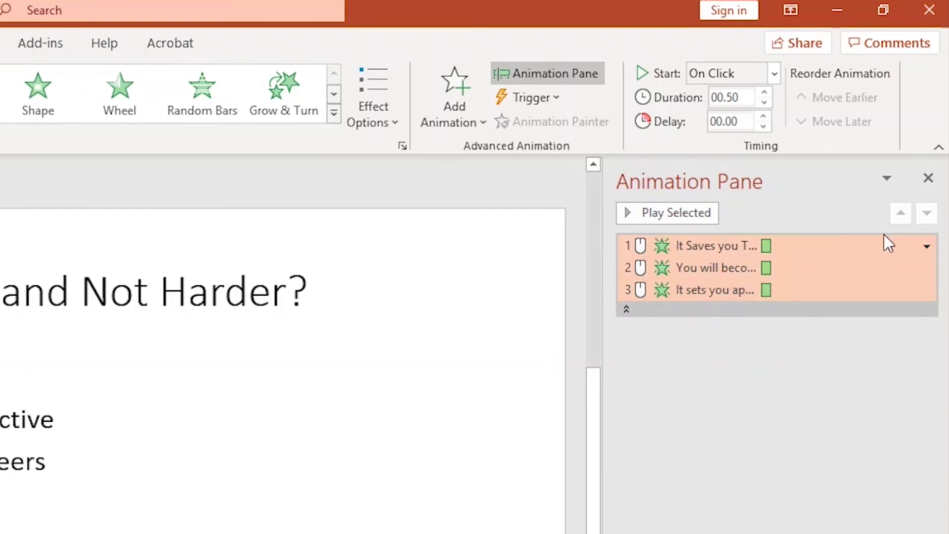
{"action": "left_click", "coordinate": [926, 290]}
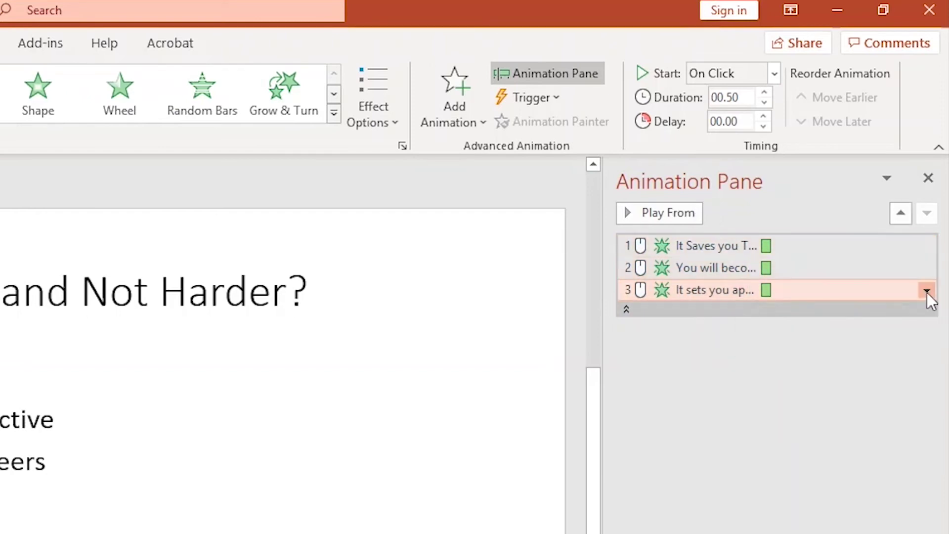
{"action": "left_click", "coordinate": [926, 290]}
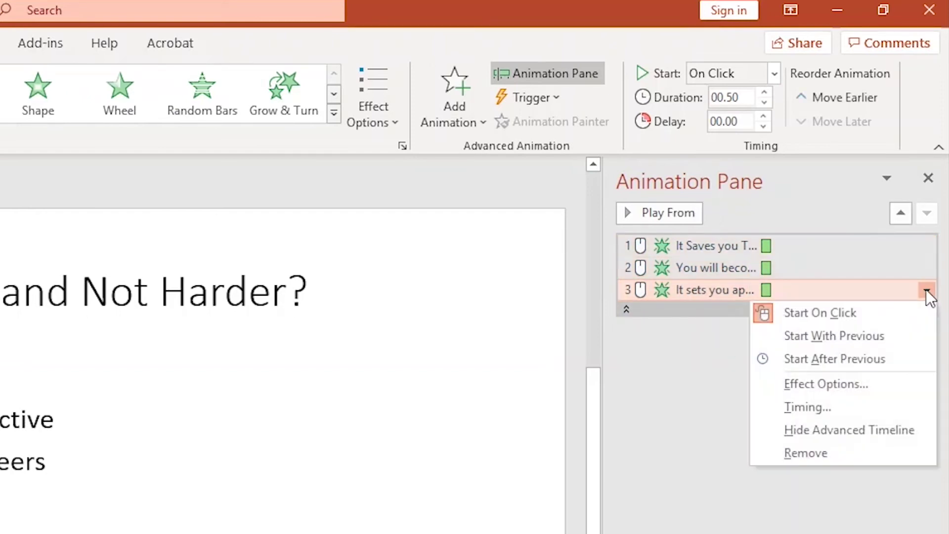
{"action": "left_click", "coordinate": [865, 345]}
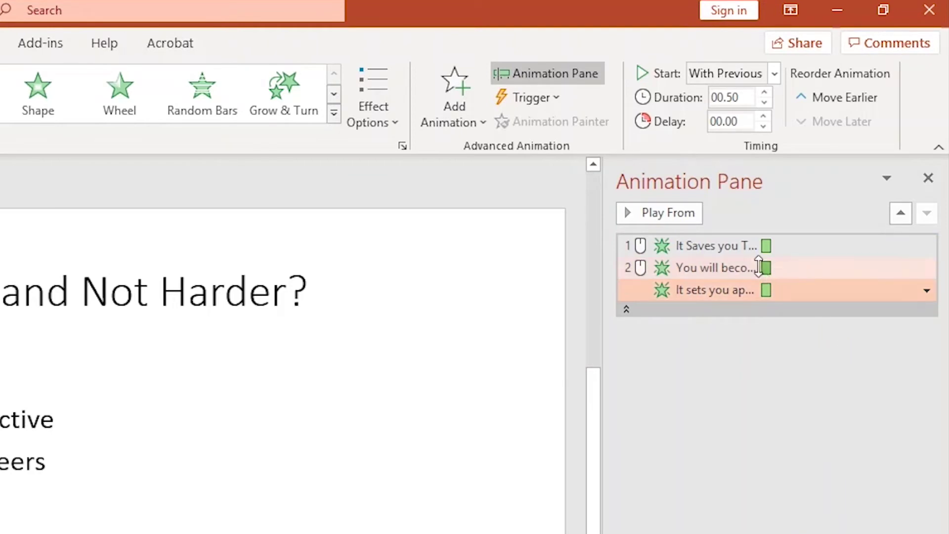
Preview slide 2's animation sequence, then move to slide 3.
{"action": "left_click", "coordinate": [734, 246]}
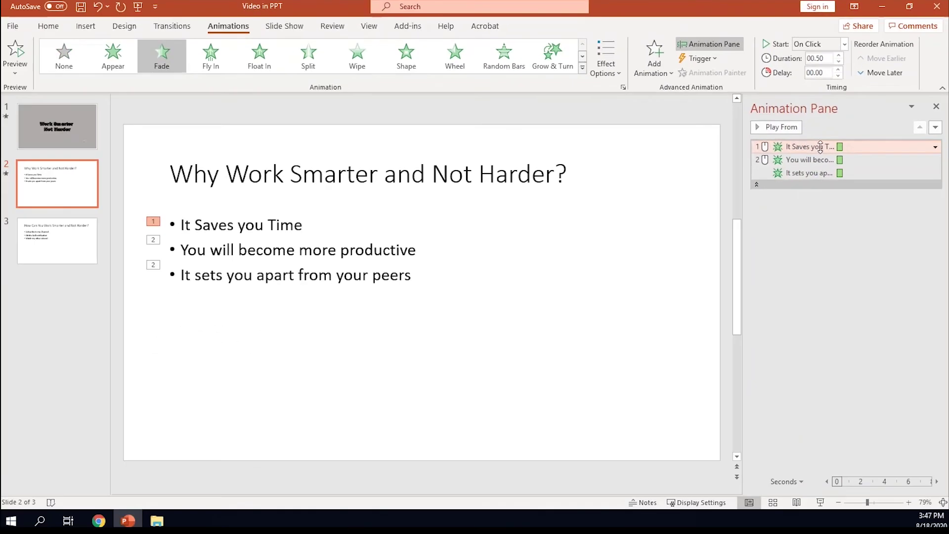
{"action": "left_click", "coordinate": [784, 126]}
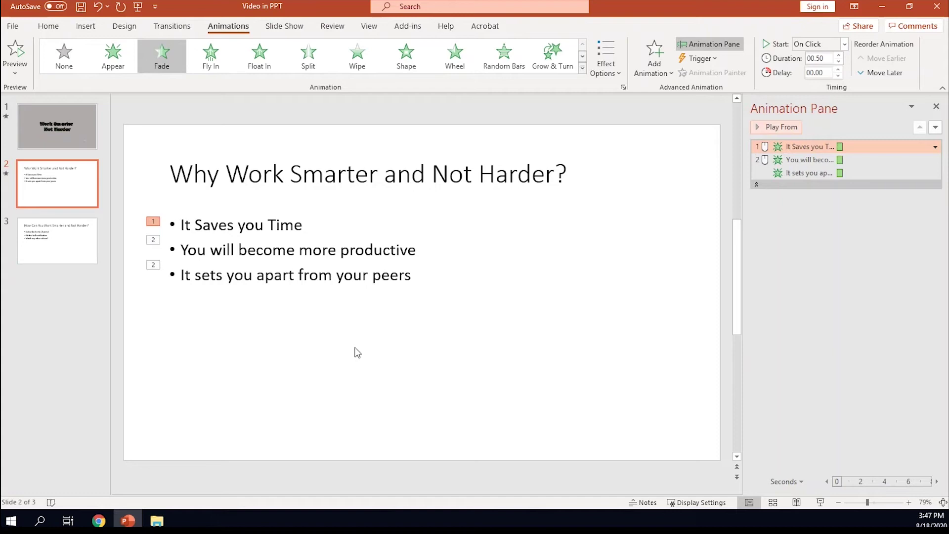
{"action": "left_click", "coordinate": [37, 245]}
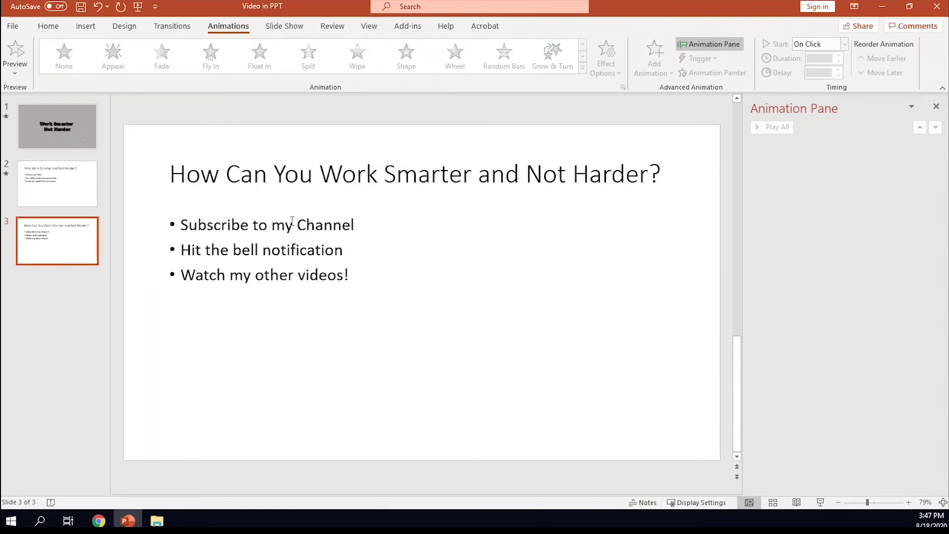
Start a screen recording and select the YouTube video page as the recording area.
{"action": "left_click", "coordinate": [92, 34]}
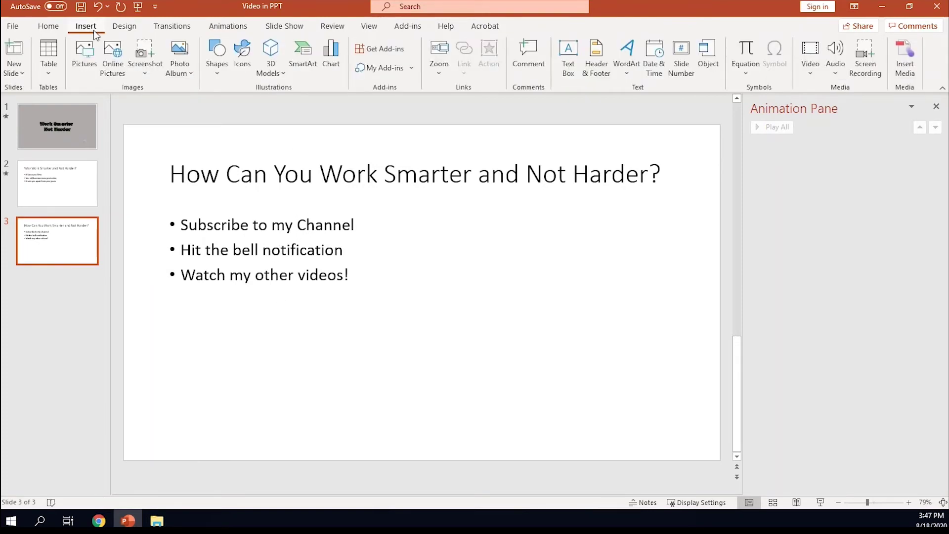
{"action": "left_click", "coordinate": [863, 55]}
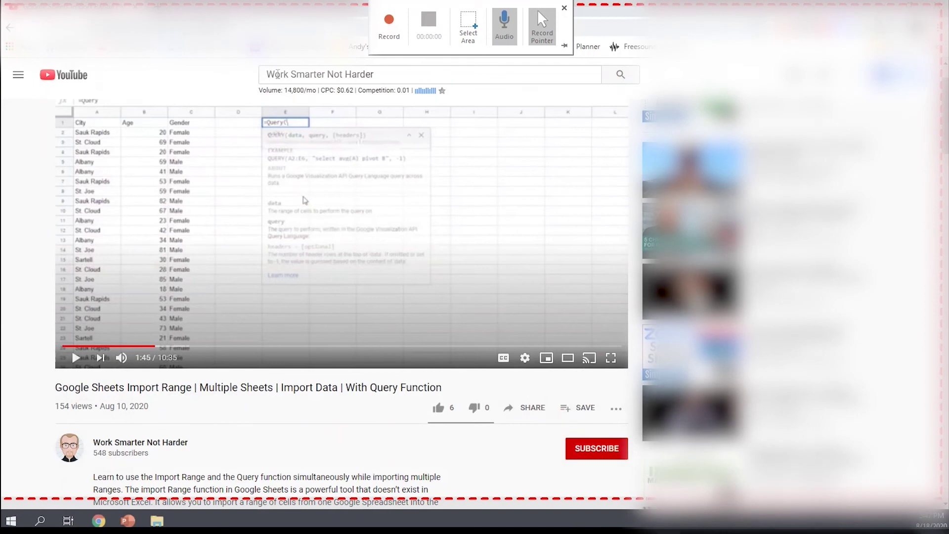
{"action": "left_click", "coordinate": [469, 25]}
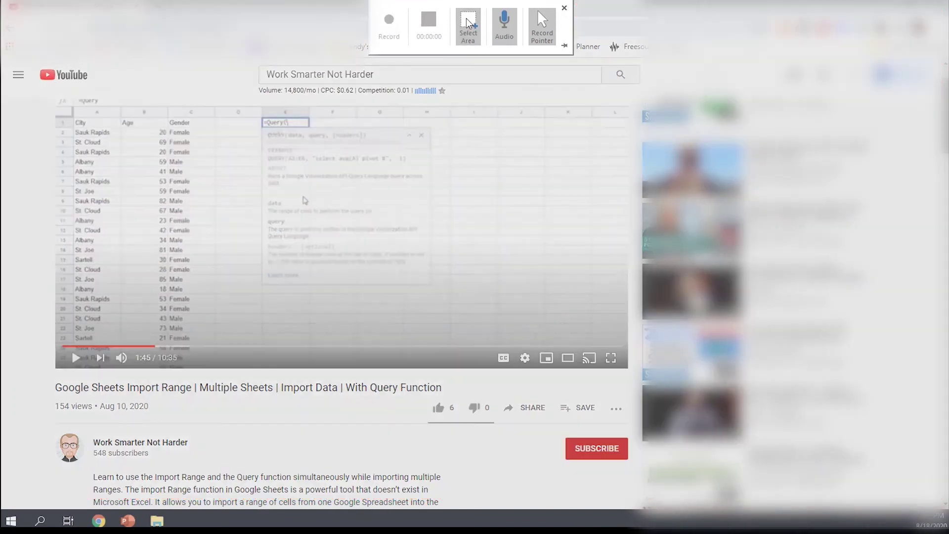
{"action": "left_click_drag", "start_coordinate": [5, 59], "coordinate": [638, 470]}
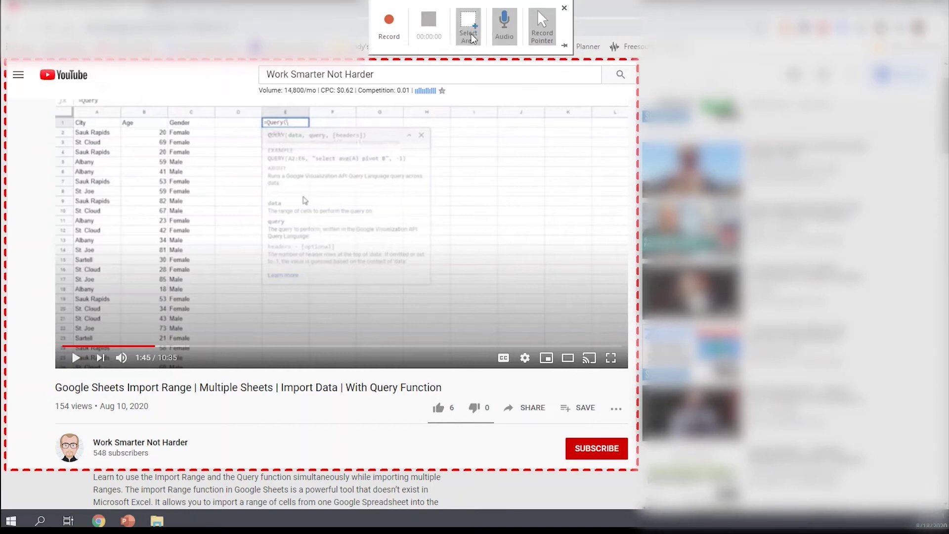
Record the area while demonstrating a channel subscribe, then stop the recording.
{"action": "left_click", "coordinate": [398, 34]}
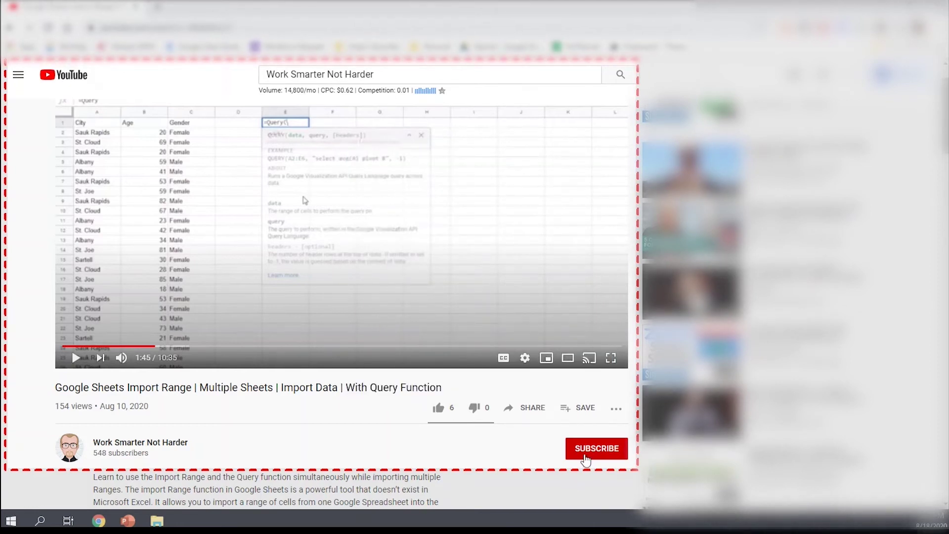
{"action": "left_click", "coordinate": [586, 452]}
{"action": "mouse_move", "coordinate": [425, 2]}
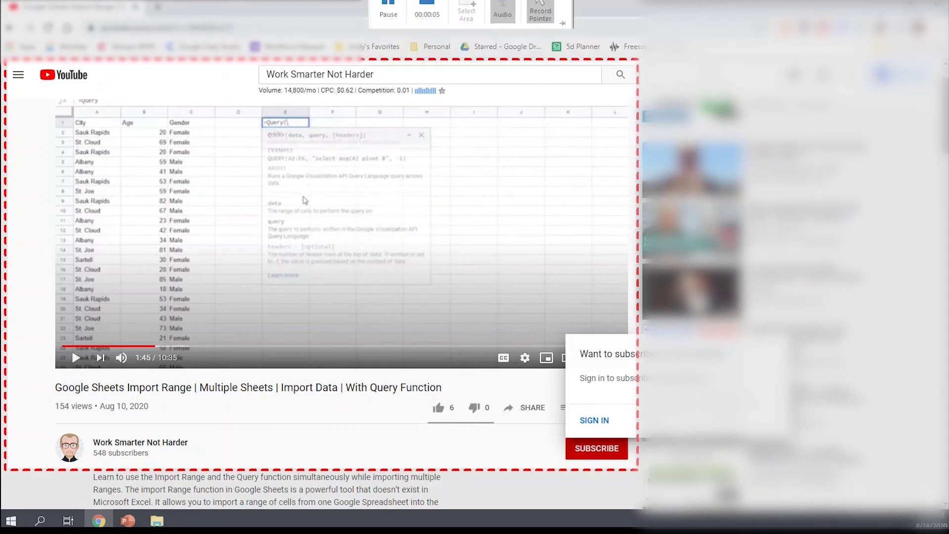
{"action": "left_click", "coordinate": [426, 20]}
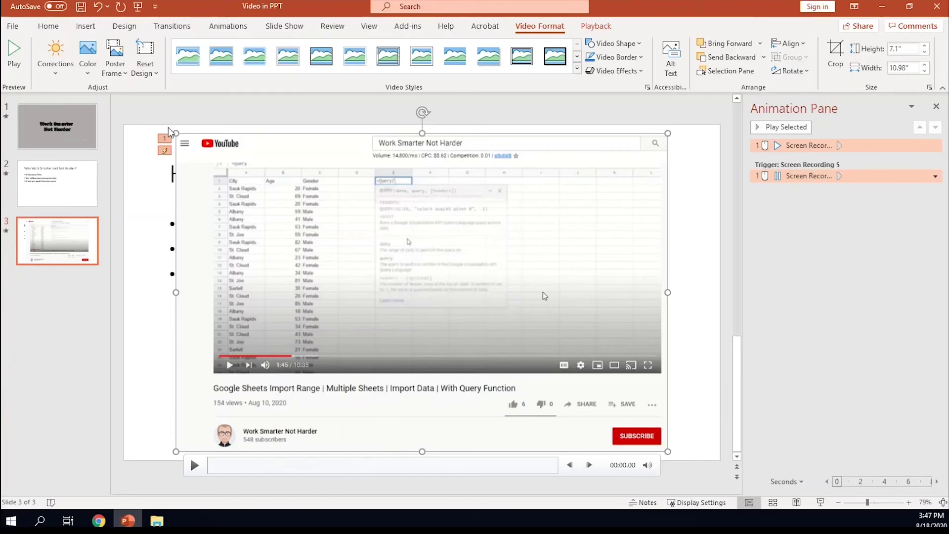
Resize the video to about 5.85 inches wide beside the bullets and keep it starting In Click Sequence.
{"action": "left_click_drag", "start_coordinate": [174, 132], "coordinate": [465, 283]}
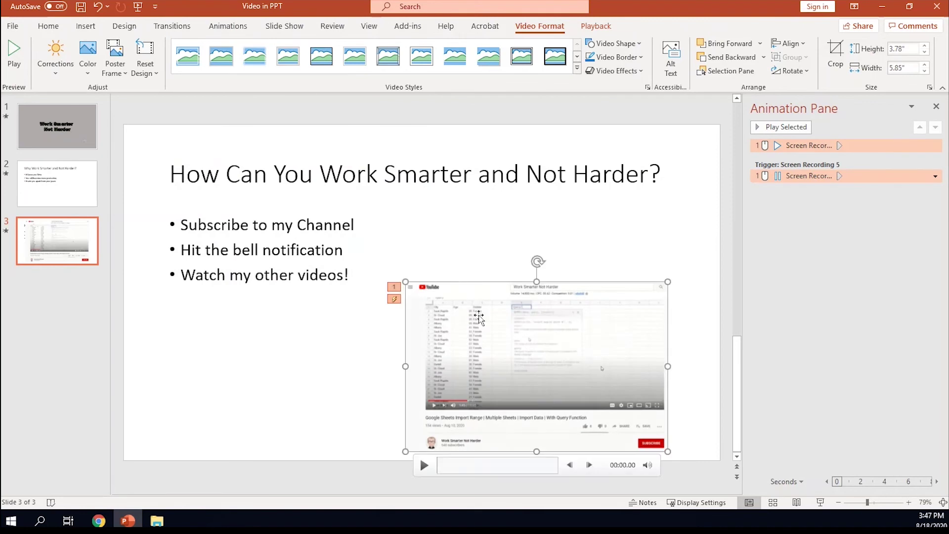
{"action": "left_click_drag", "start_coordinate": [478, 319], "coordinate": [489, 250]}
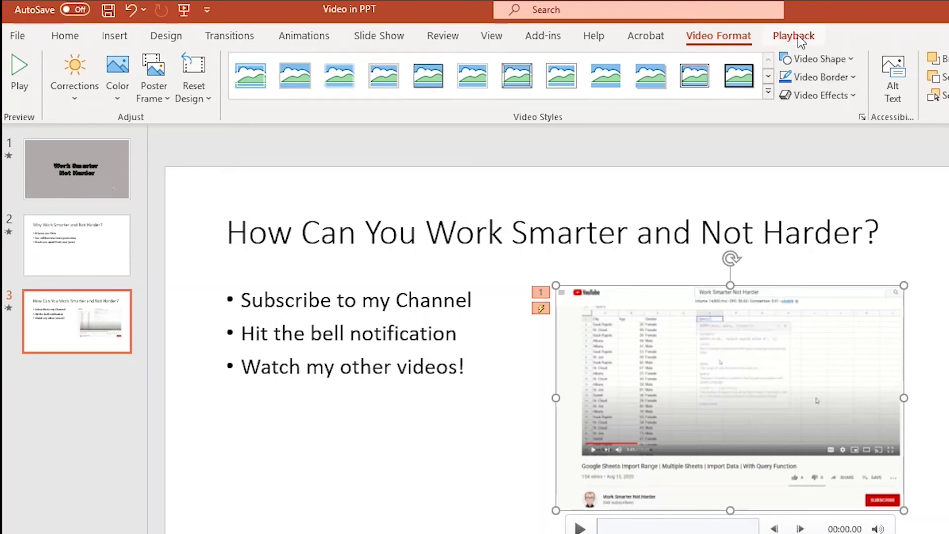
{"action": "left_click", "coordinate": [798, 35]}
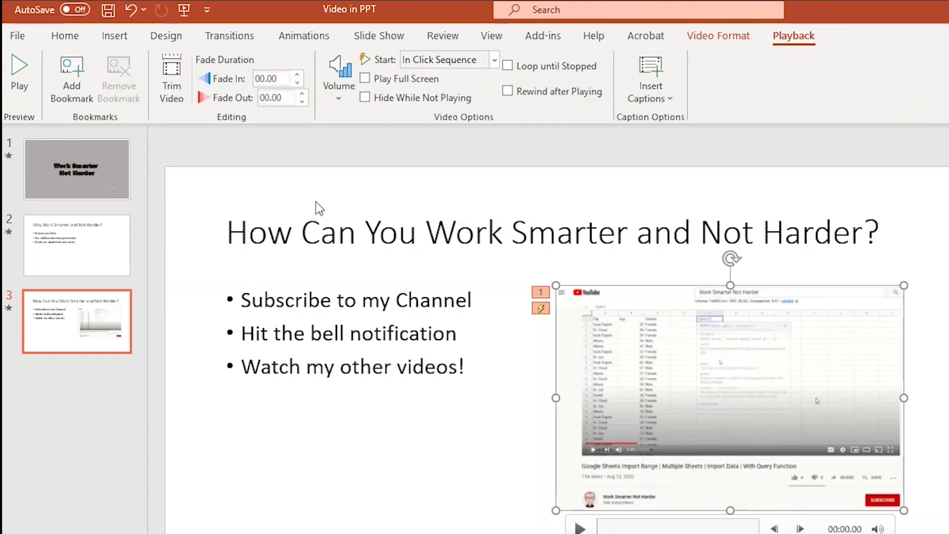
{"action": "left_click", "coordinate": [494, 62]}
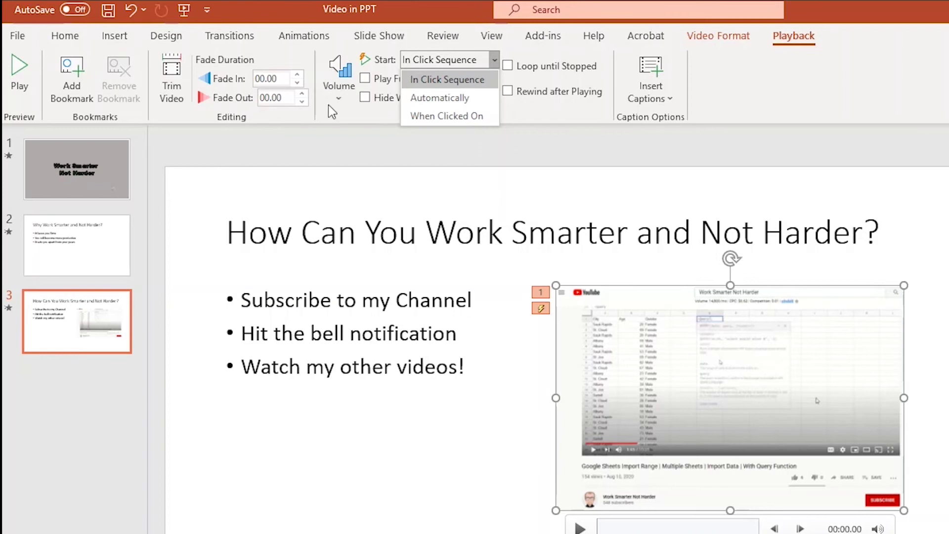
{"action": "left_click", "coordinate": [341, 88]}
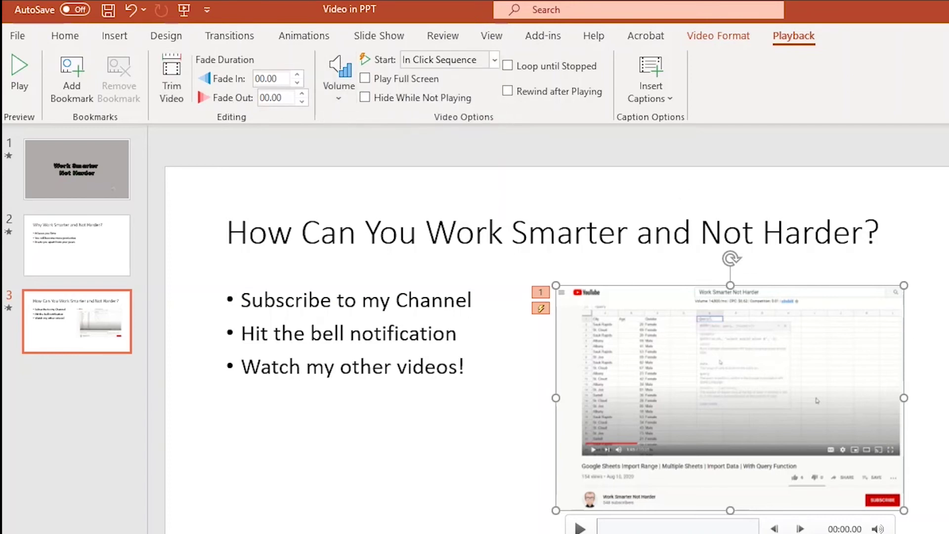
{"action": "left_click", "coordinate": [404, 465]}
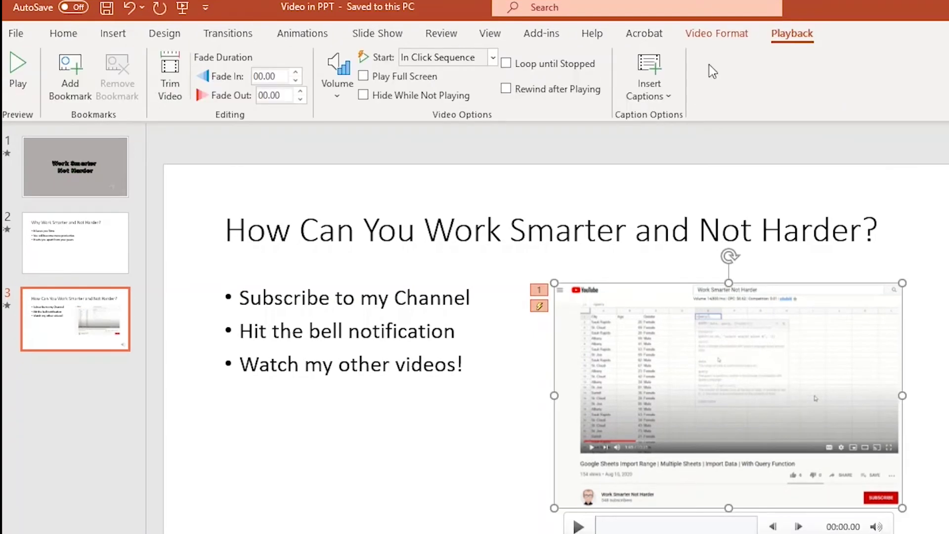
Start Record Slide Show from the beginning with slide 1 selected.
{"action": "left_click", "coordinate": [359, 38]}
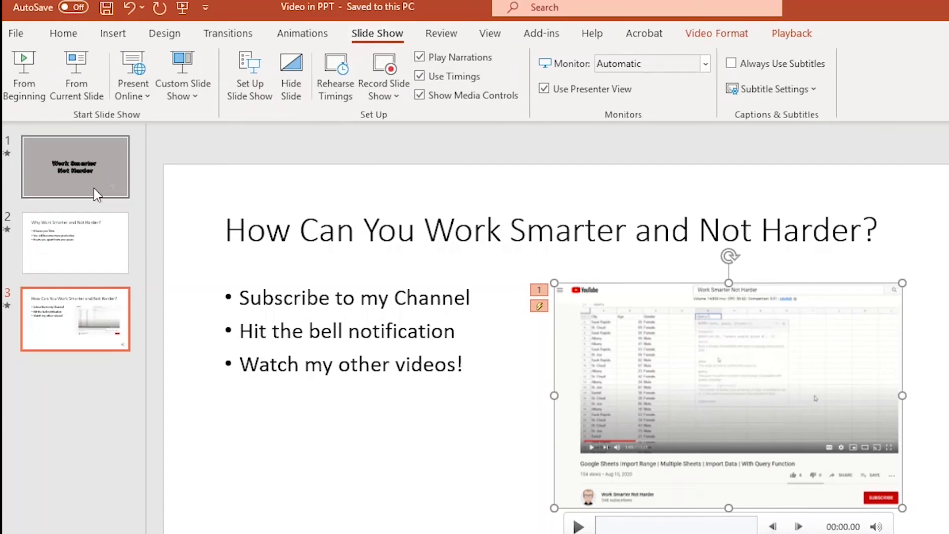
{"action": "left_click", "coordinate": [82, 179]}
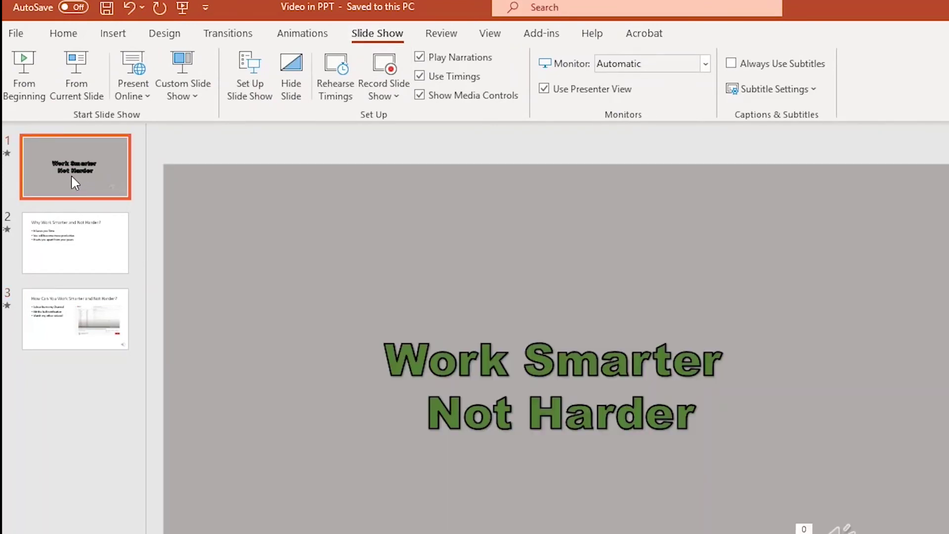
{"action": "left_click", "coordinate": [376, 95]}
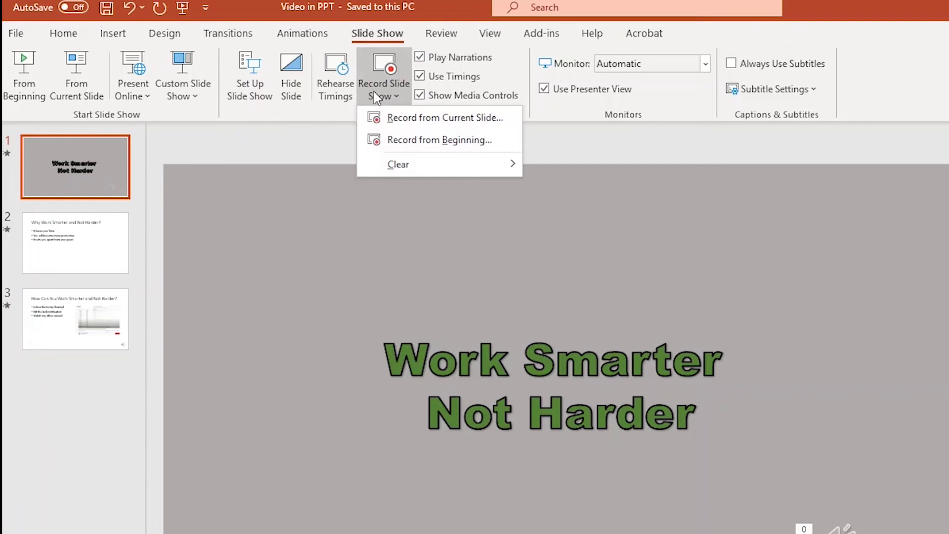
{"action": "left_click", "coordinate": [405, 140]}
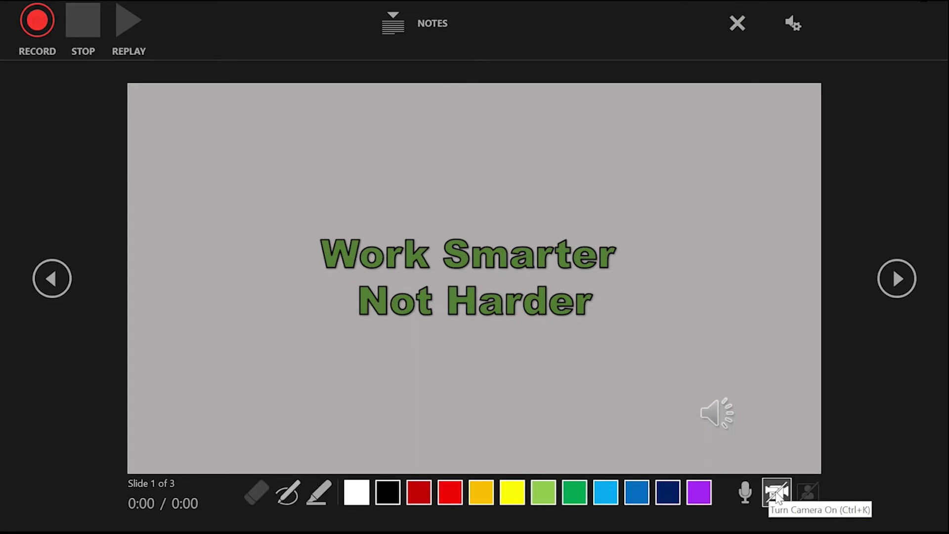
Switch the webcam off for audio-only narration and begin recording the slide show.
{"action": "left_click", "coordinate": [777, 496]}
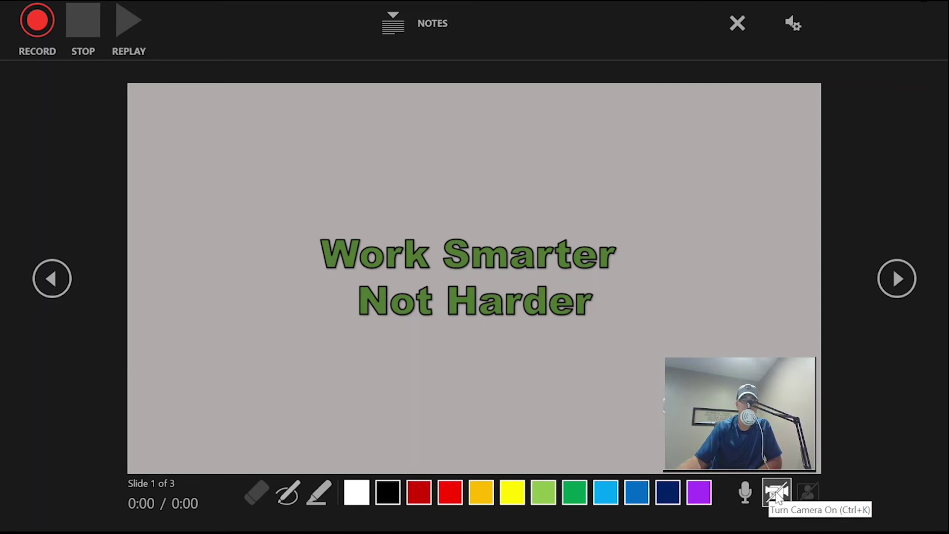
{"action": "left_click", "coordinate": [777, 496]}
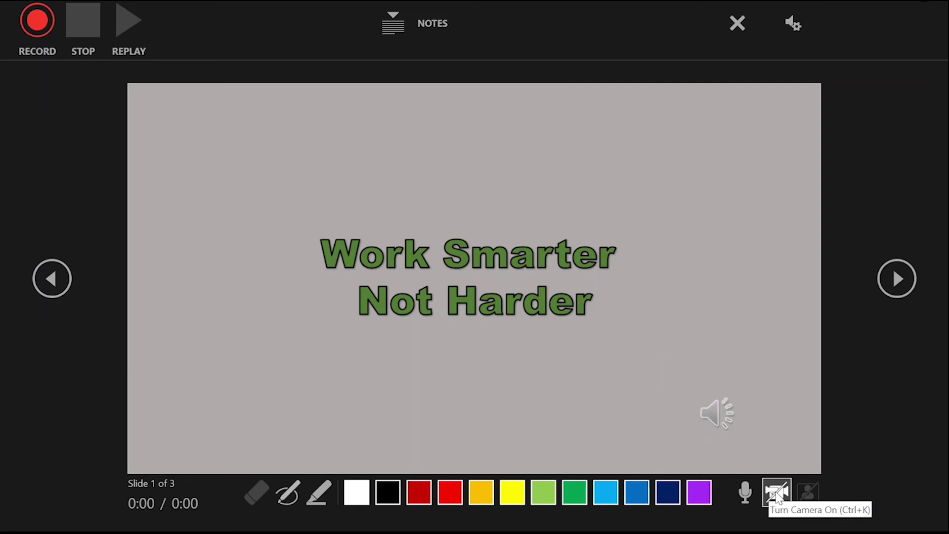
{"action": "left_click", "coordinate": [778, 496]}
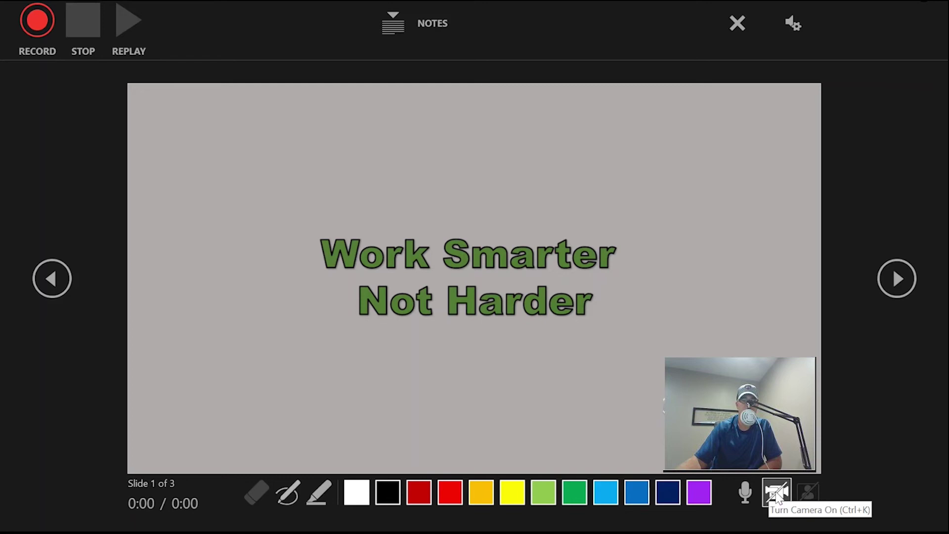
{"action": "left_click", "coordinate": [778, 496]}
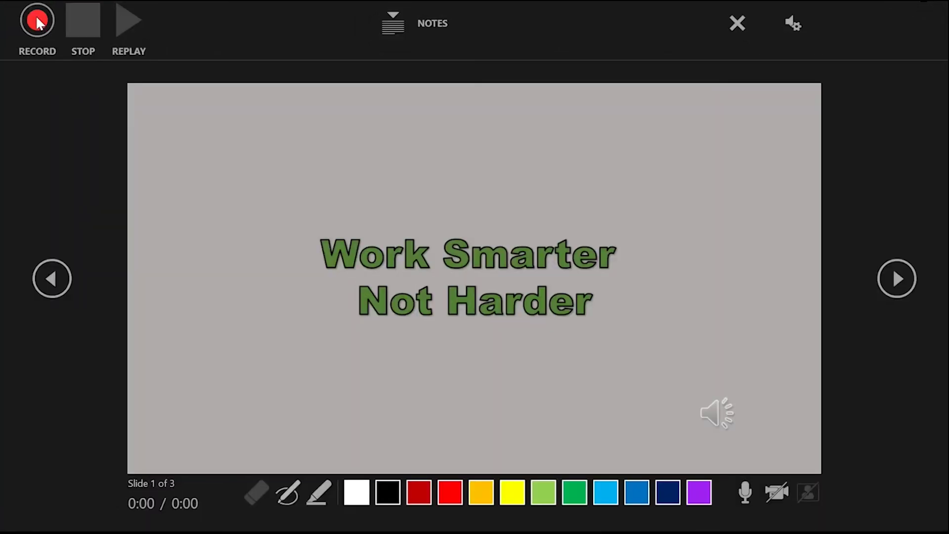
{"action": "left_click", "coordinate": [38, 22]}
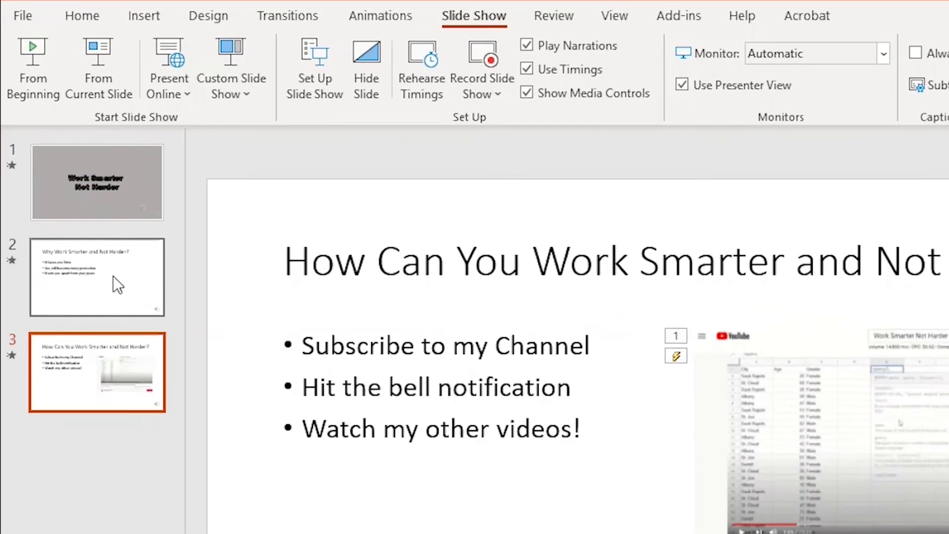
On slide 2, clear both the recorded narration and the recorded timing.
{"action": "left_click", "coordinate": [68, 186]}
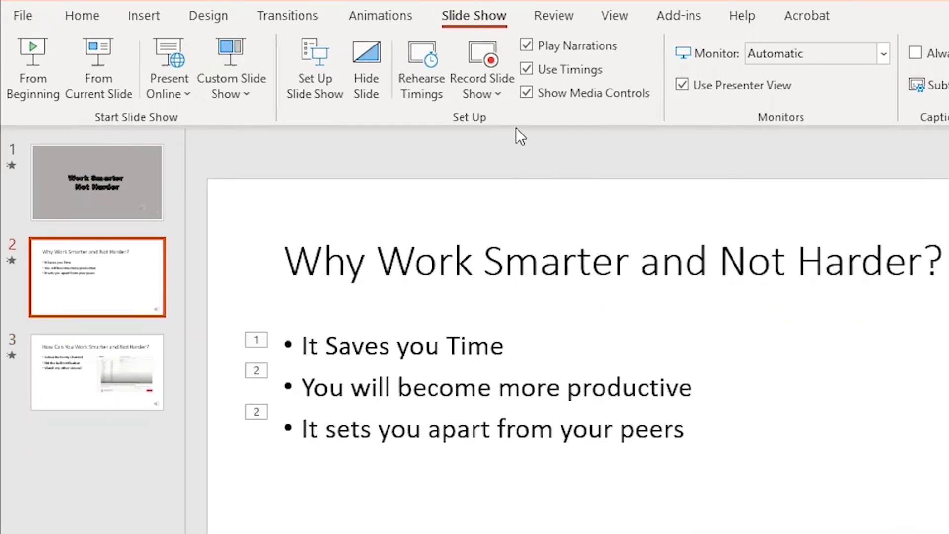
{"action": "left_click", "coordinate": [505, 98]}
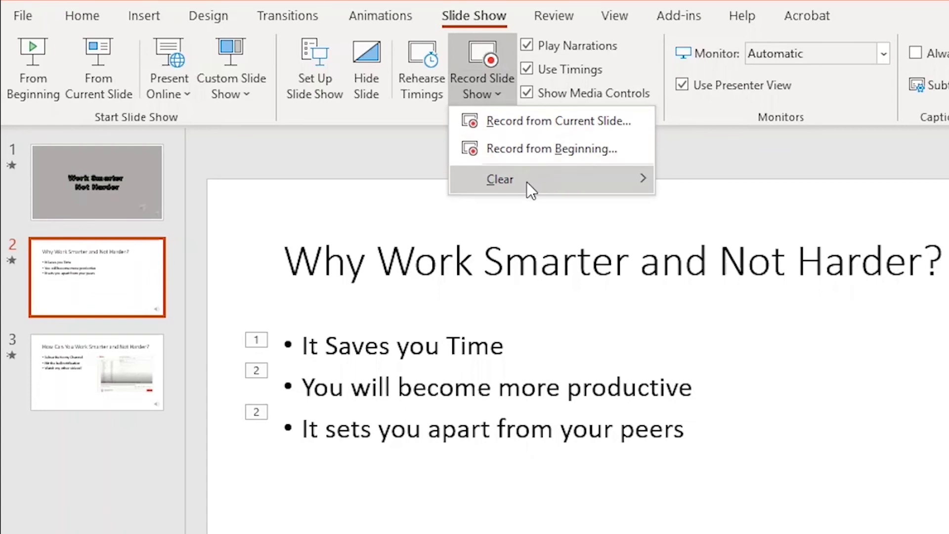
{"action": "mouse_move", "coordinate": [526, 180]}
{"action": "left_click", "coordinate": [820, 241]}
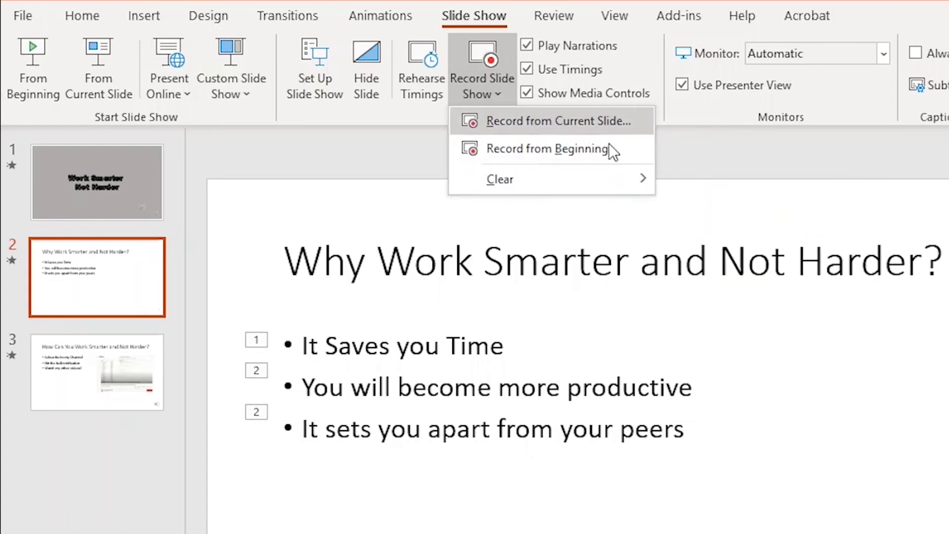
{"action": "mouse_move", "coordinate": [636, 177]}
{"action": "left_click", "coordinate": [793, 188]}
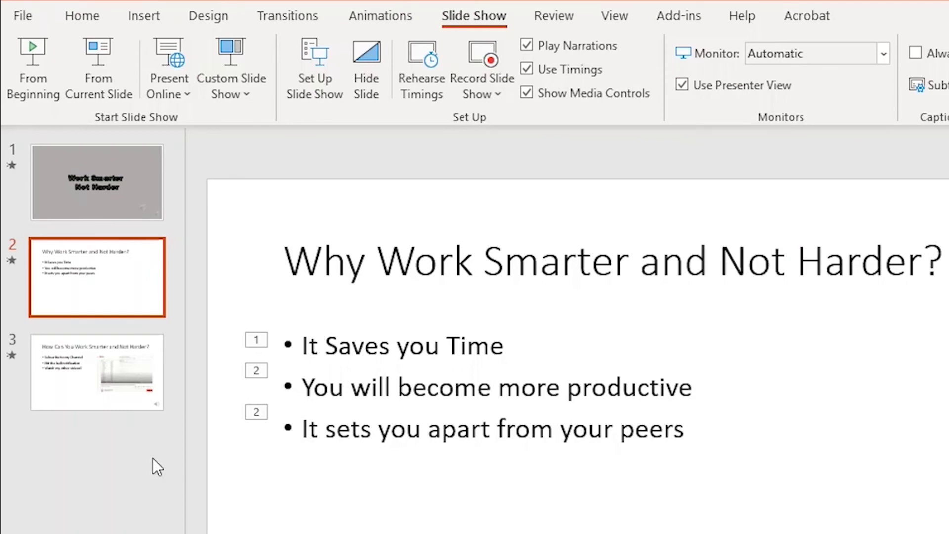
Export a Full HD MP4 named 'Video in PPT' using recorded timings and narrations.
{"action": "left_click", "coordinate": [16, 16]}
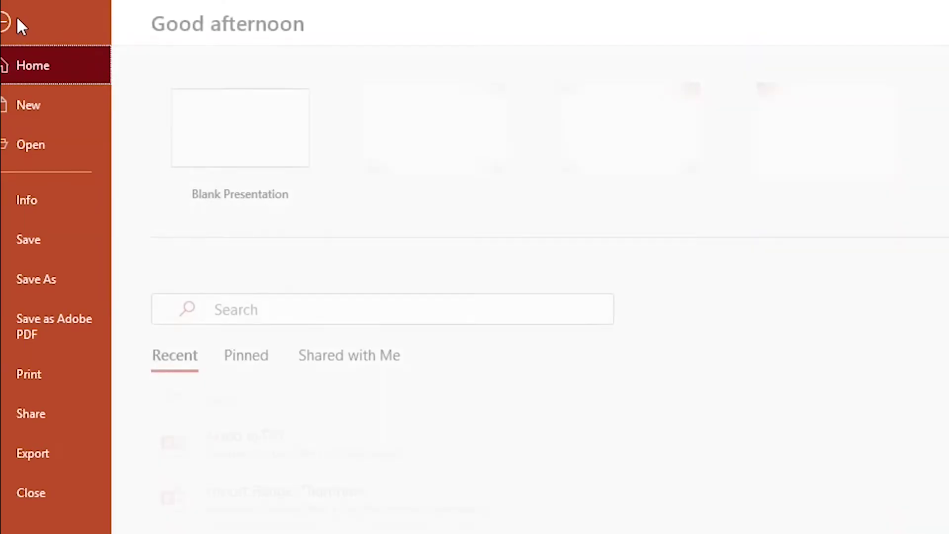
{"action": "left_click", "coordinate": [74, 460]}
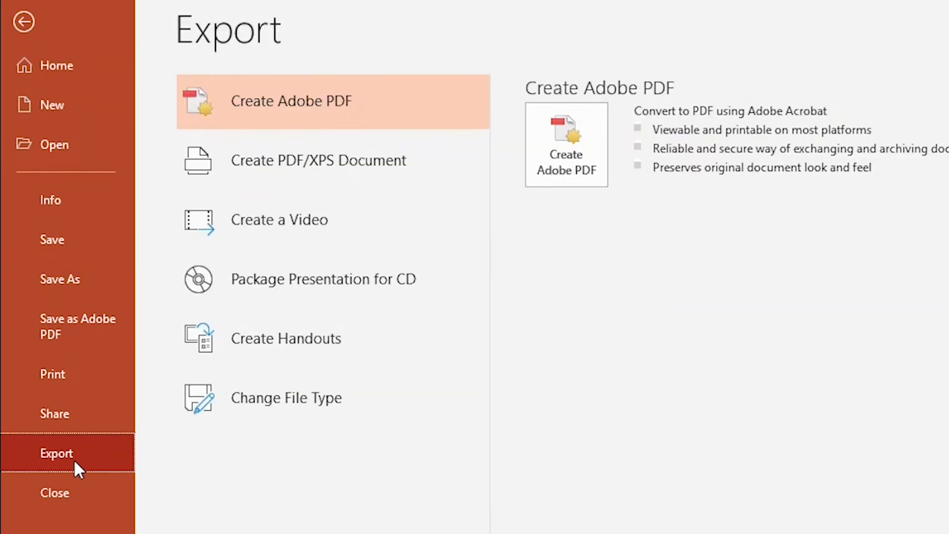
{"action": "left_click", "coordinate": [292, 219]}
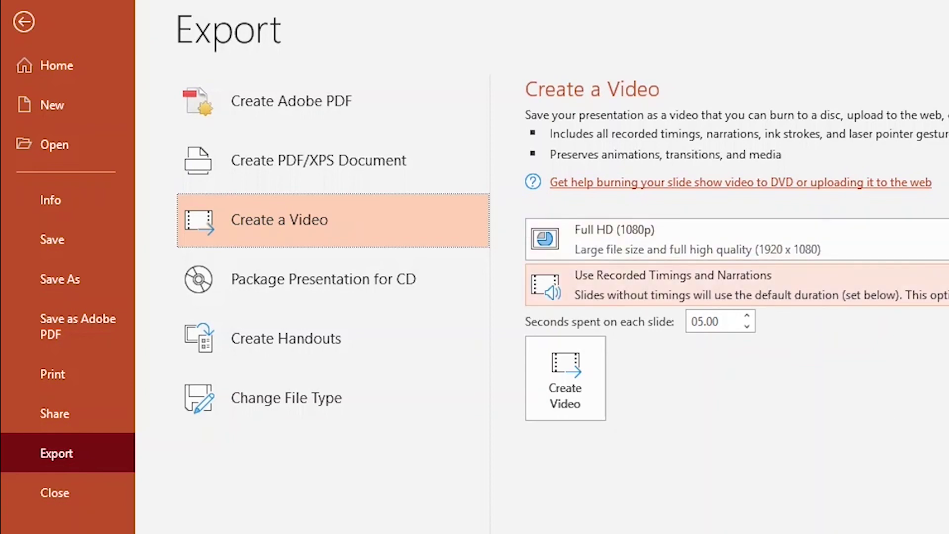
{"action": "left_click", "coordinate": [673, 285]}
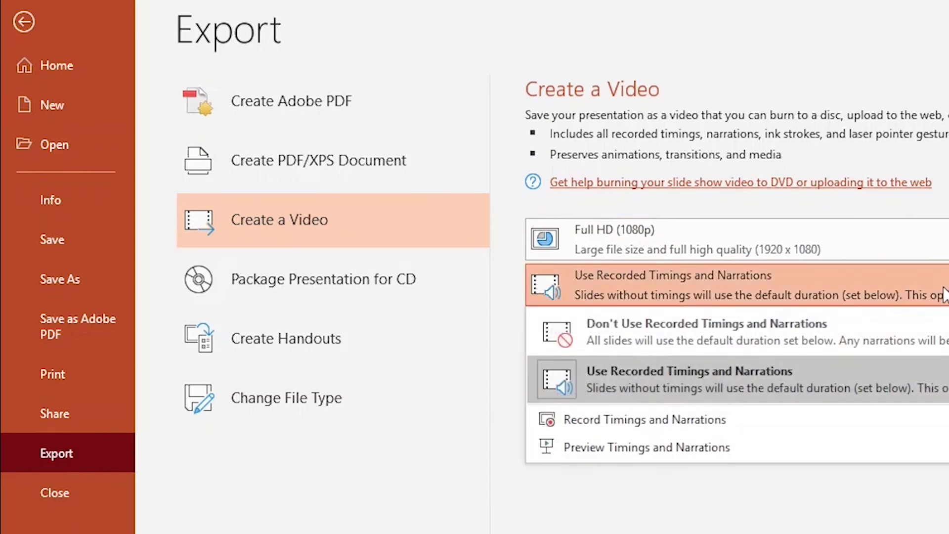
{"action": "left_click", "coordinate": [721, 378]}
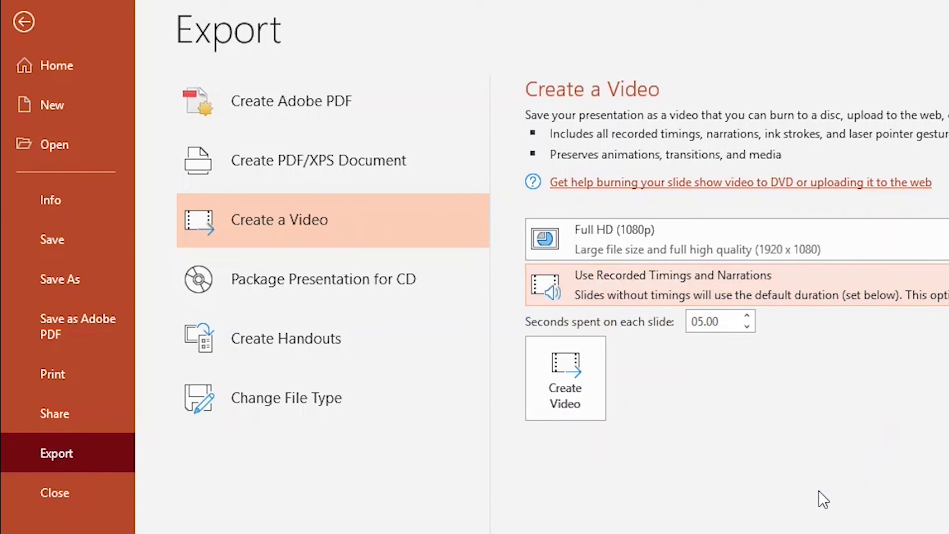
{"action": "left_click", "coordinate": [562, 387]}
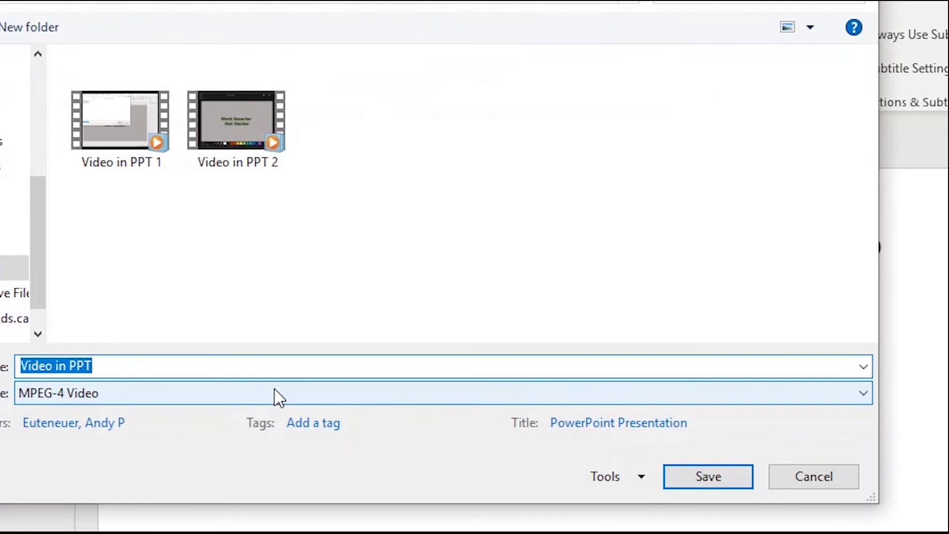
{"action": "left_click", "coordinate": [725, 477]}
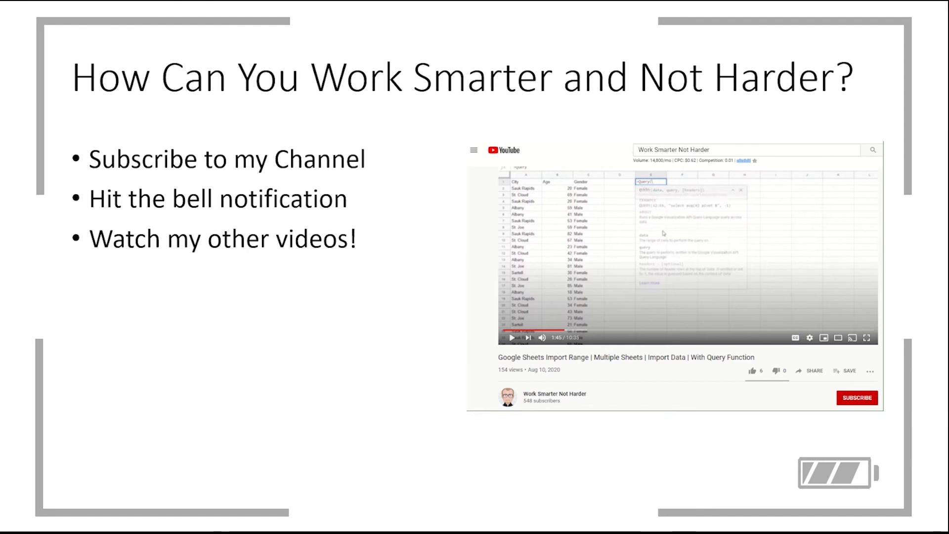
{"action": "left_click", "coordinate": [857, 398]}
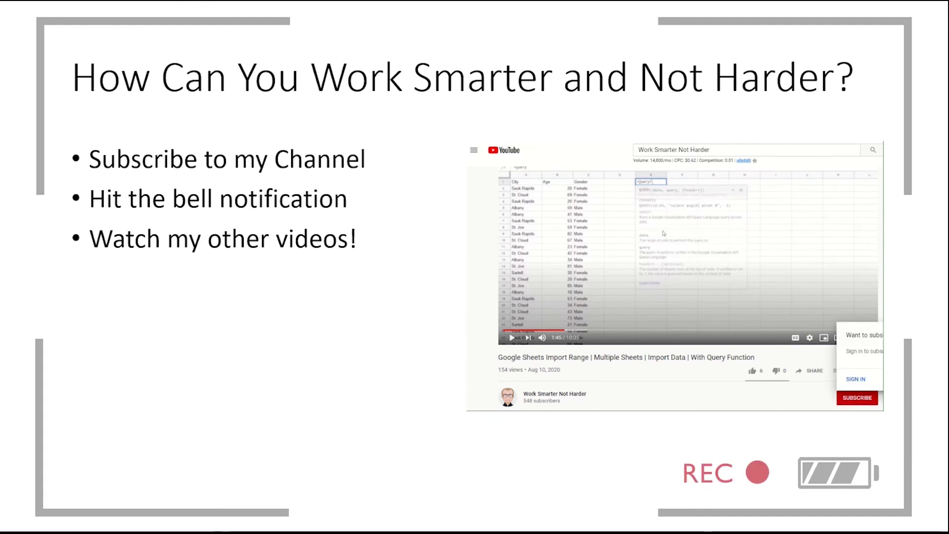